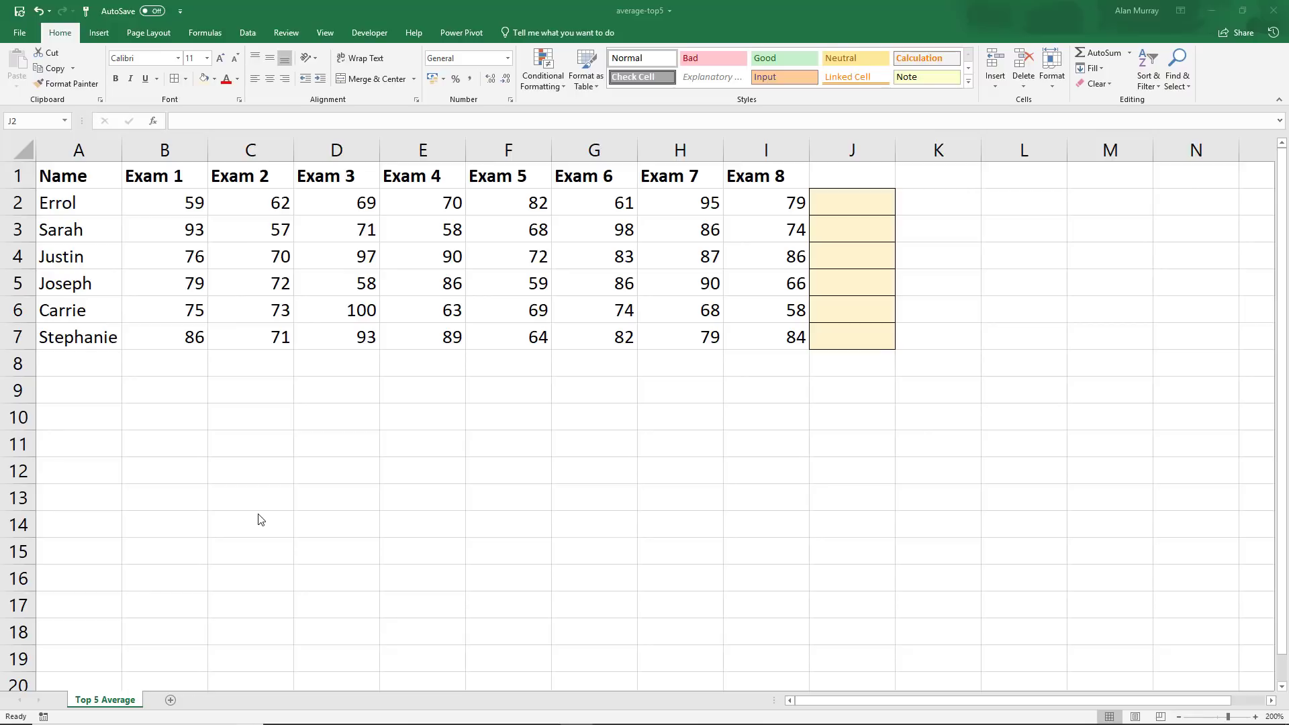
# Step: In J2, start the formula =AVERAGE(LARGE( using the function suggestions
pyautogui.click(866, 214)
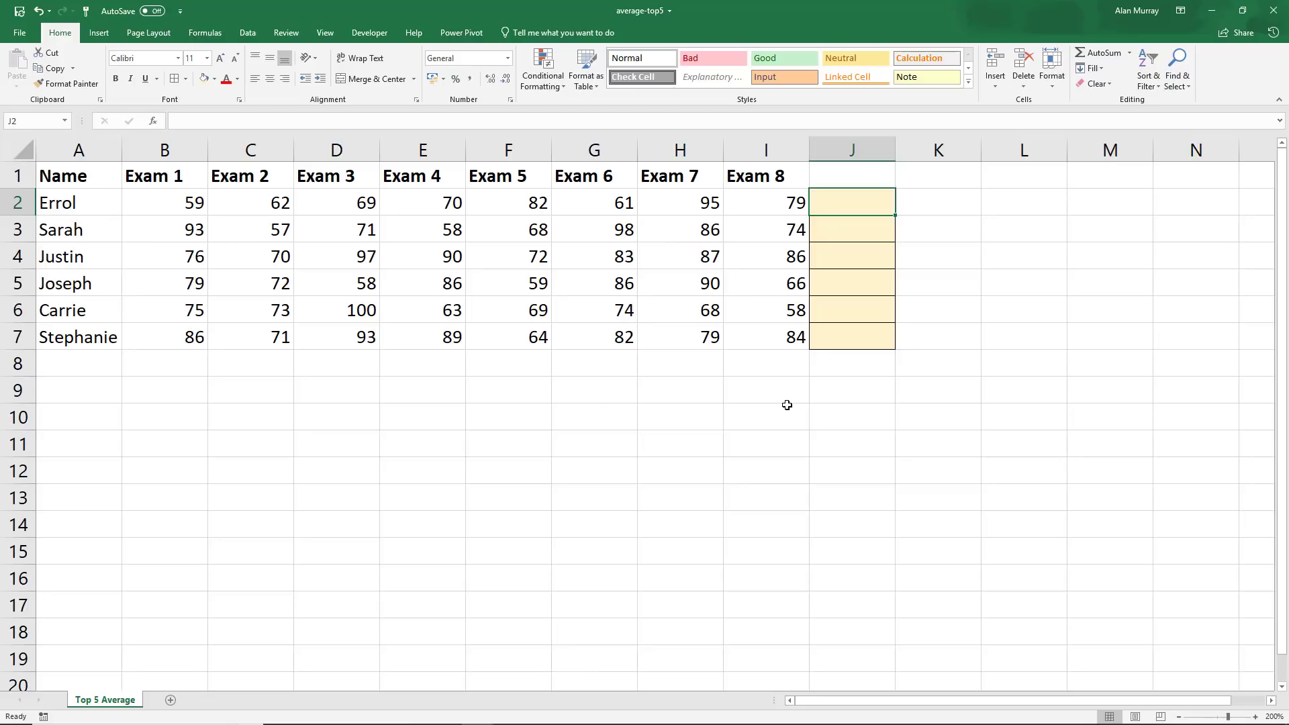
pyautogui.click(1271, 700)
pyautogui.click(1271, 701)
pyautogui.click(1271, 700)
pyautogui.click(1271, 700)
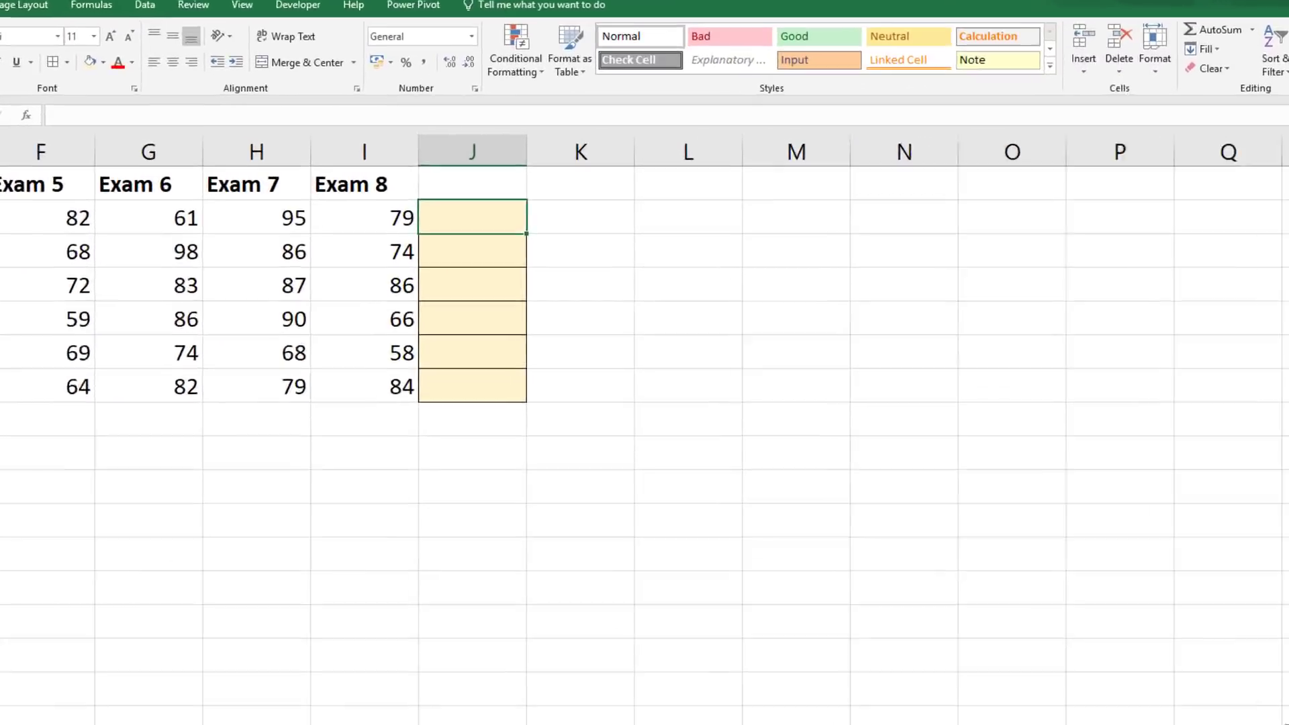
pyautogui.write('=av')
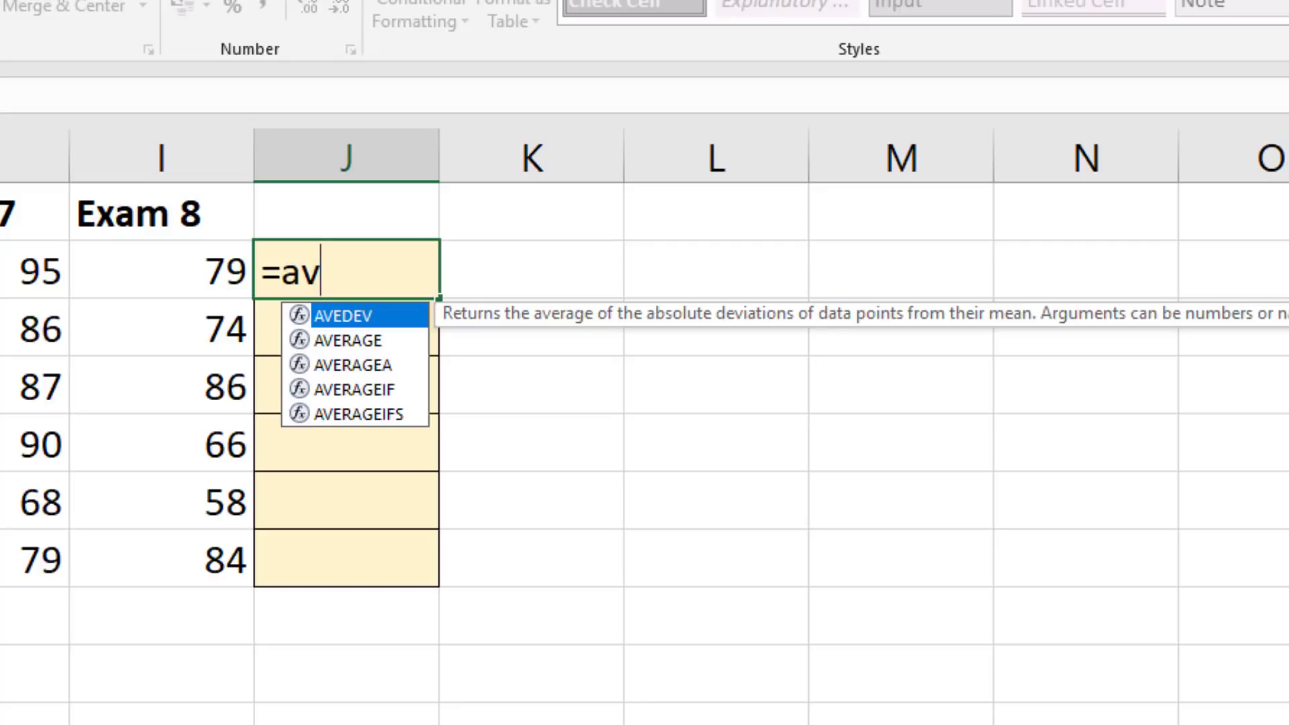
pyautogui.press('Down')
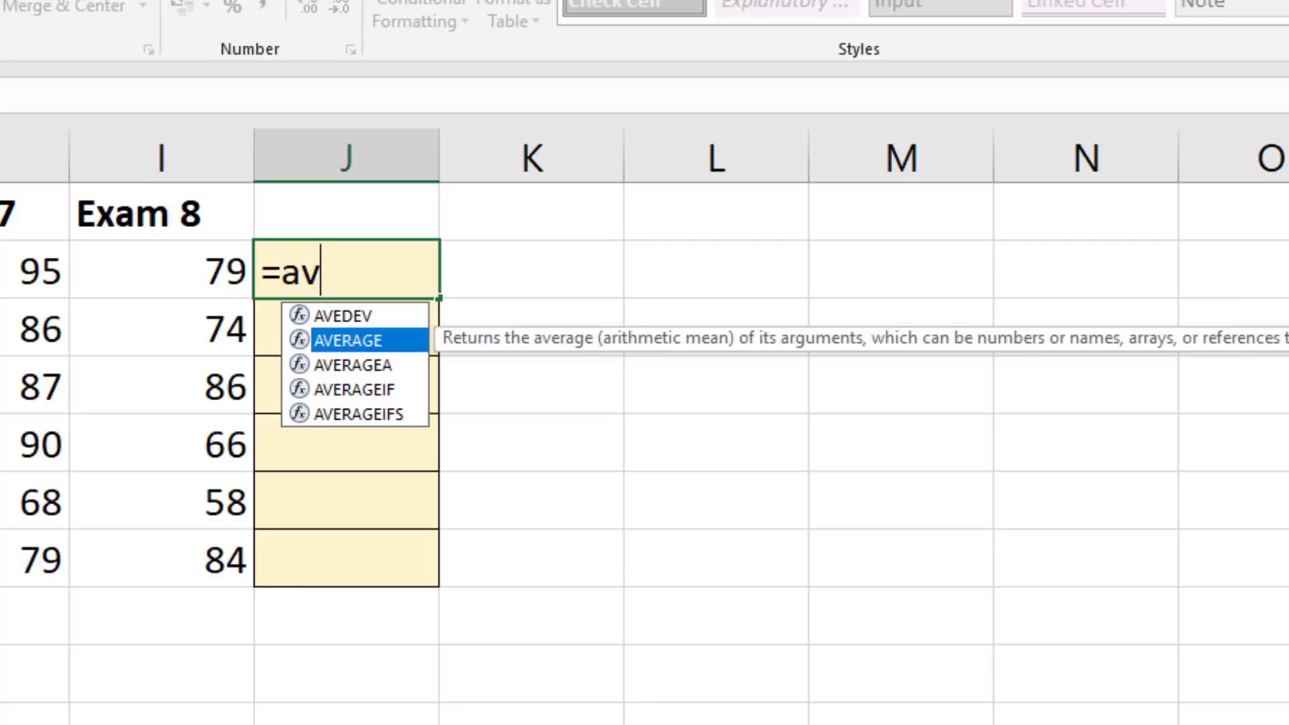
pyautogui.press('Tab')
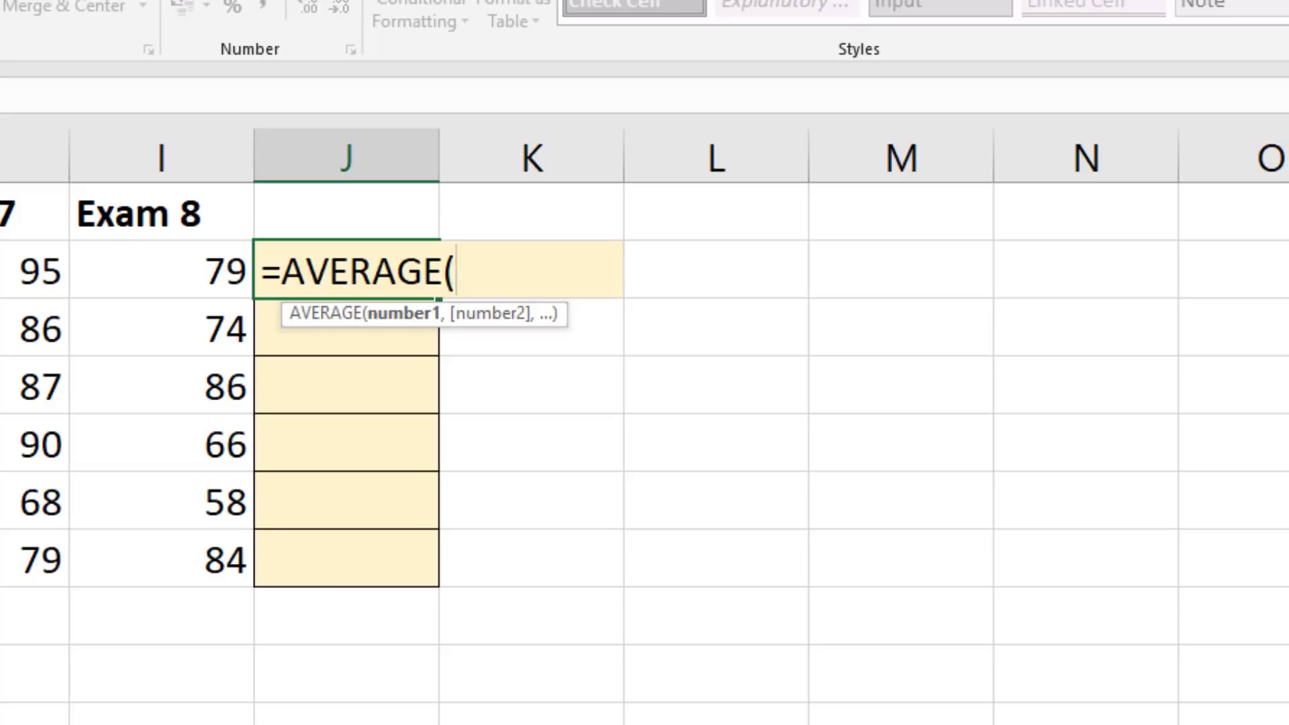
pyautogui.write('la')
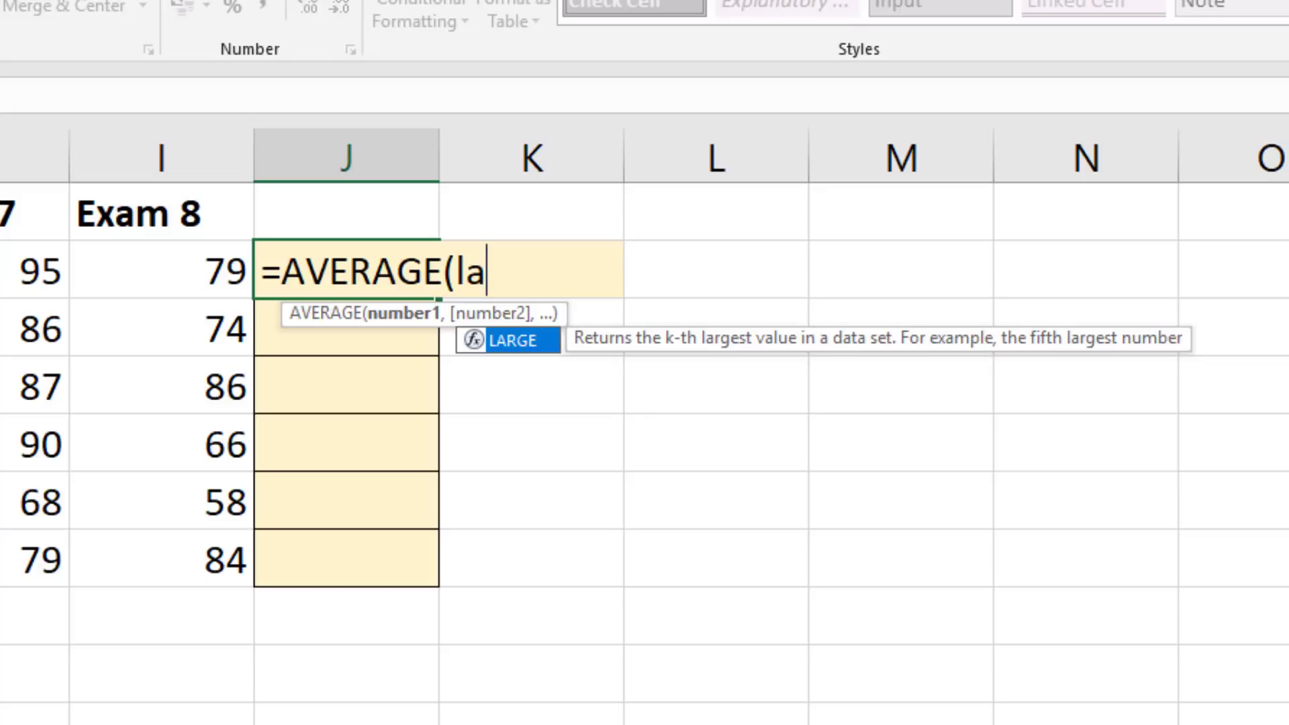
pyautogui.press('Tab')
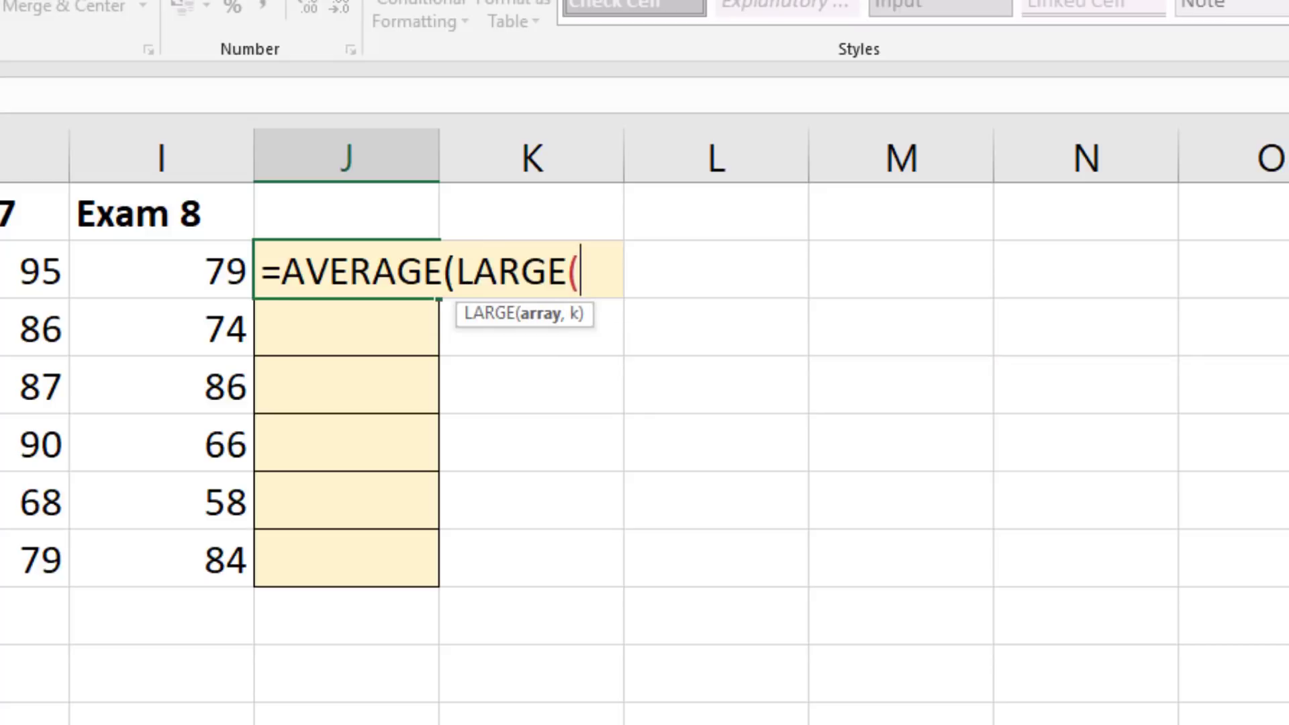
# Step: Complete J2 as =AVERAGE(LARGE(B2:I2,{1,2,3,4,5})) and enter it, returning 79
pyautogui.moveTo(164, 279); pyautogui.dragTo(109, 203)
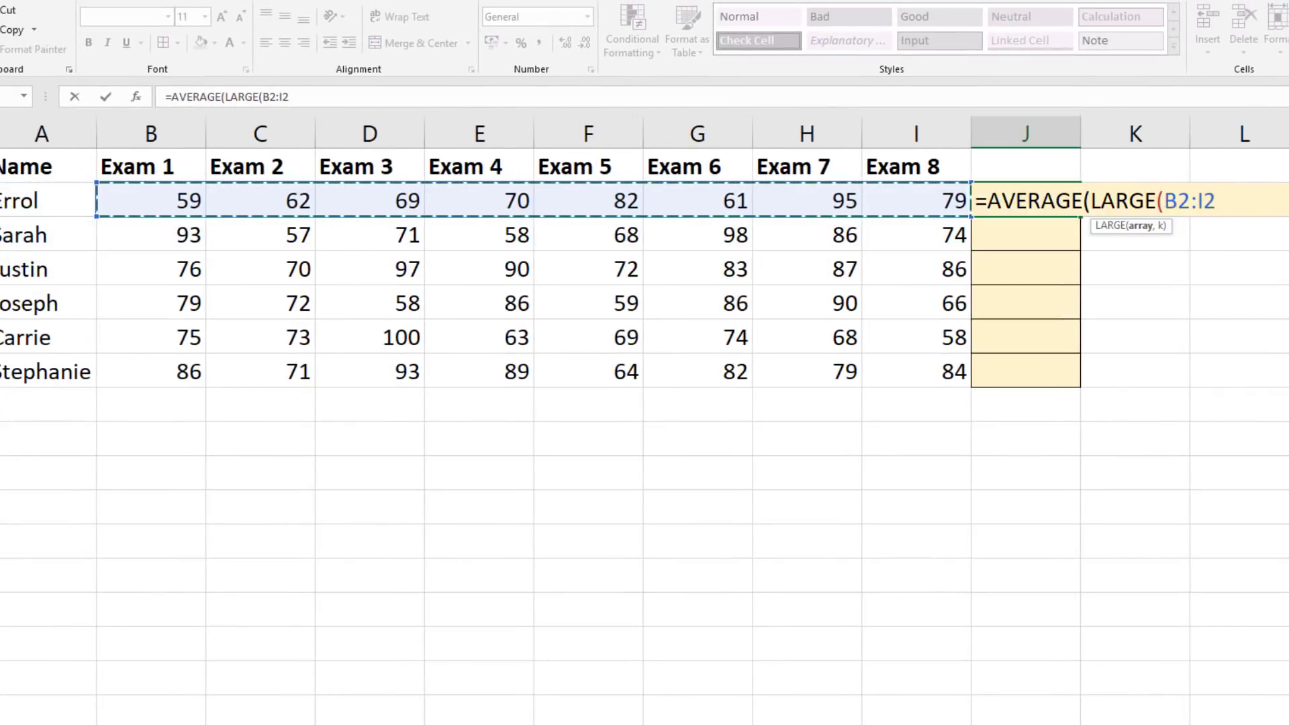
pyautogui.hscroll(3, 644, 403)
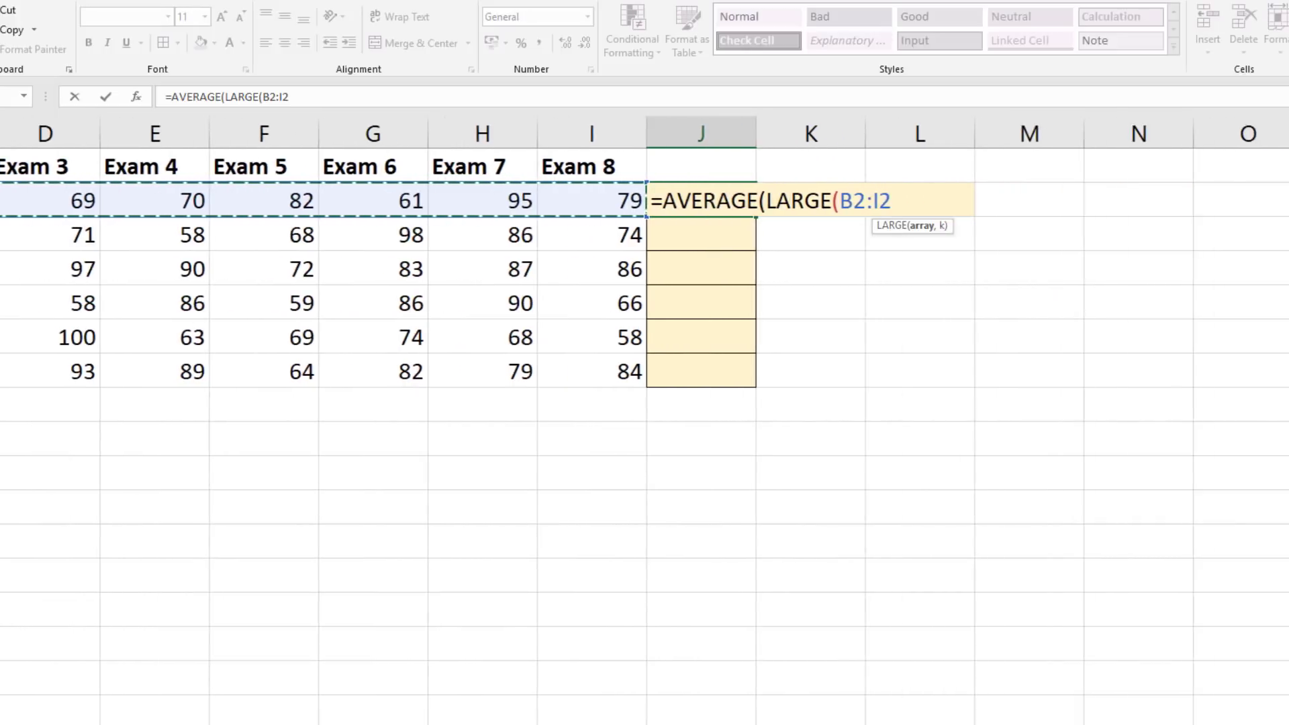
pyautogui.write(',')
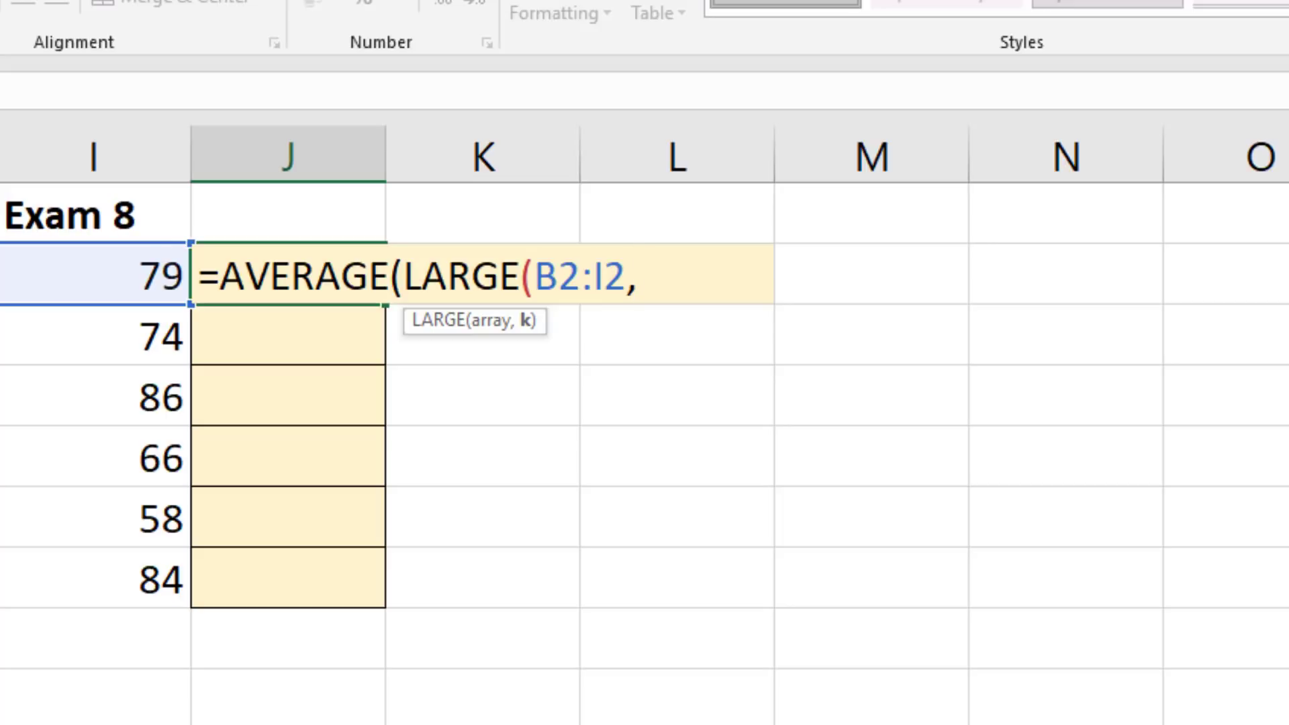
pyautogui.write('3')
pyautogui.press('BackSpace')
pyautogui.press('BackSpace')
pyautogui.write('{')
pyautogui.write('1,2,3,4,5')
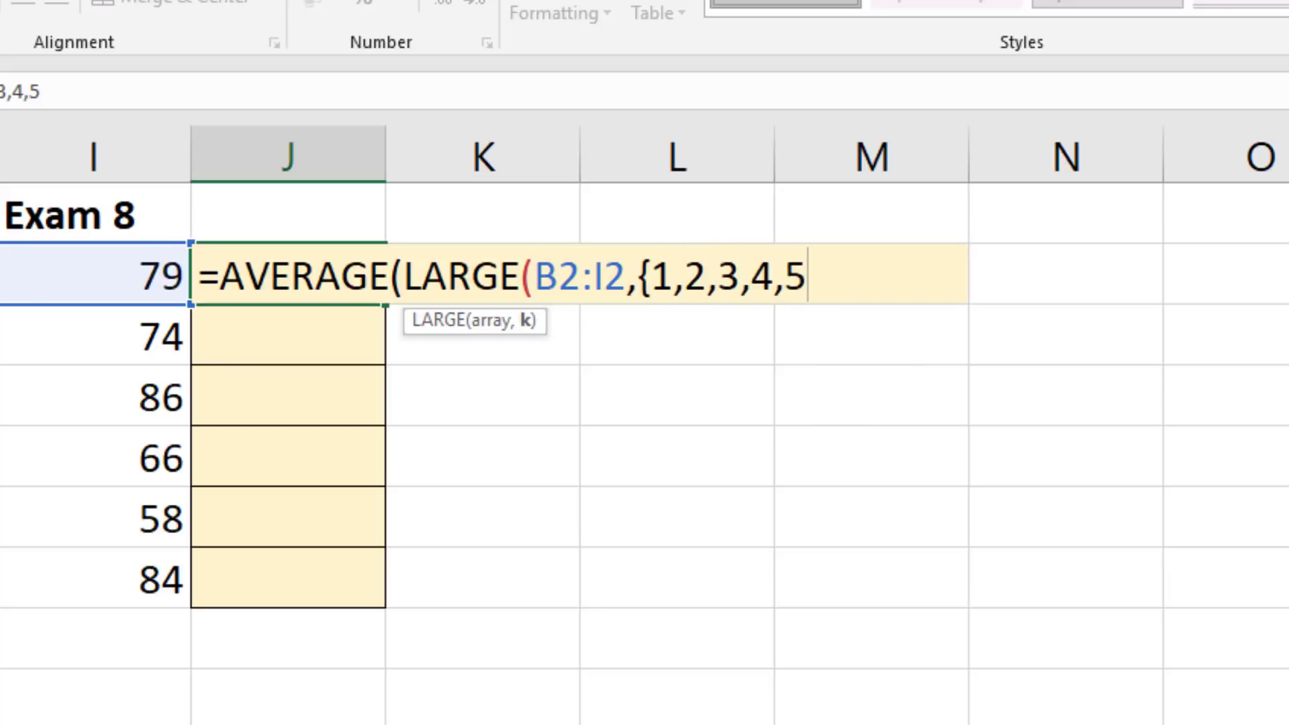
pyautogui.write('}))')
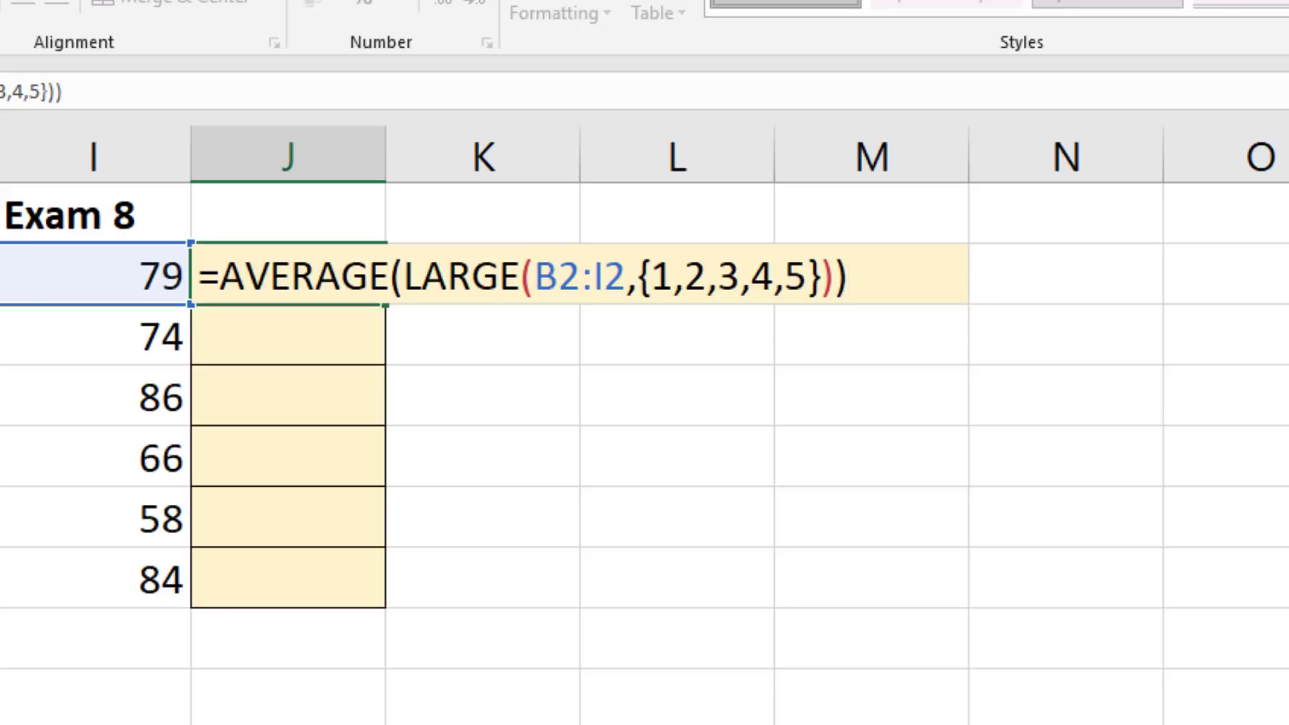
pyautogui.press('Return')
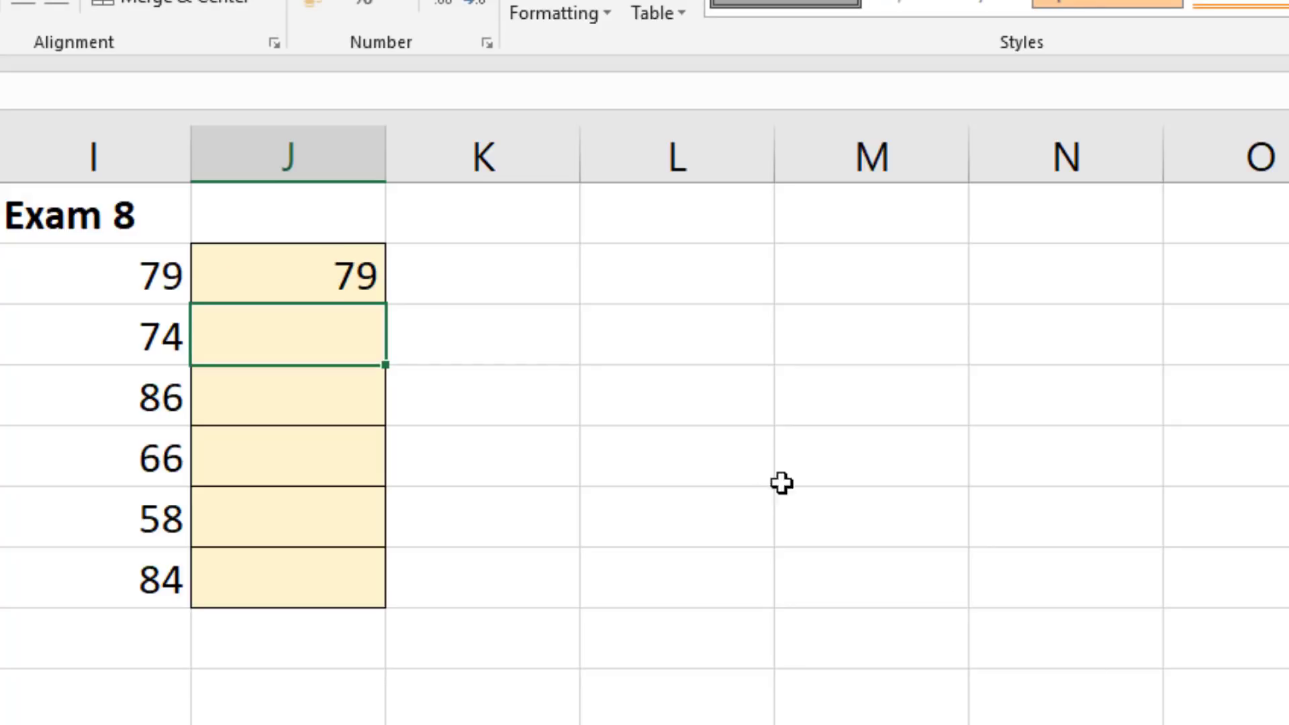
# Step: Copy J2's formula down to J7, giving 84.4, 88.6, 82.6, 78.2 and 86.8
pyautogui.click(351, 279)
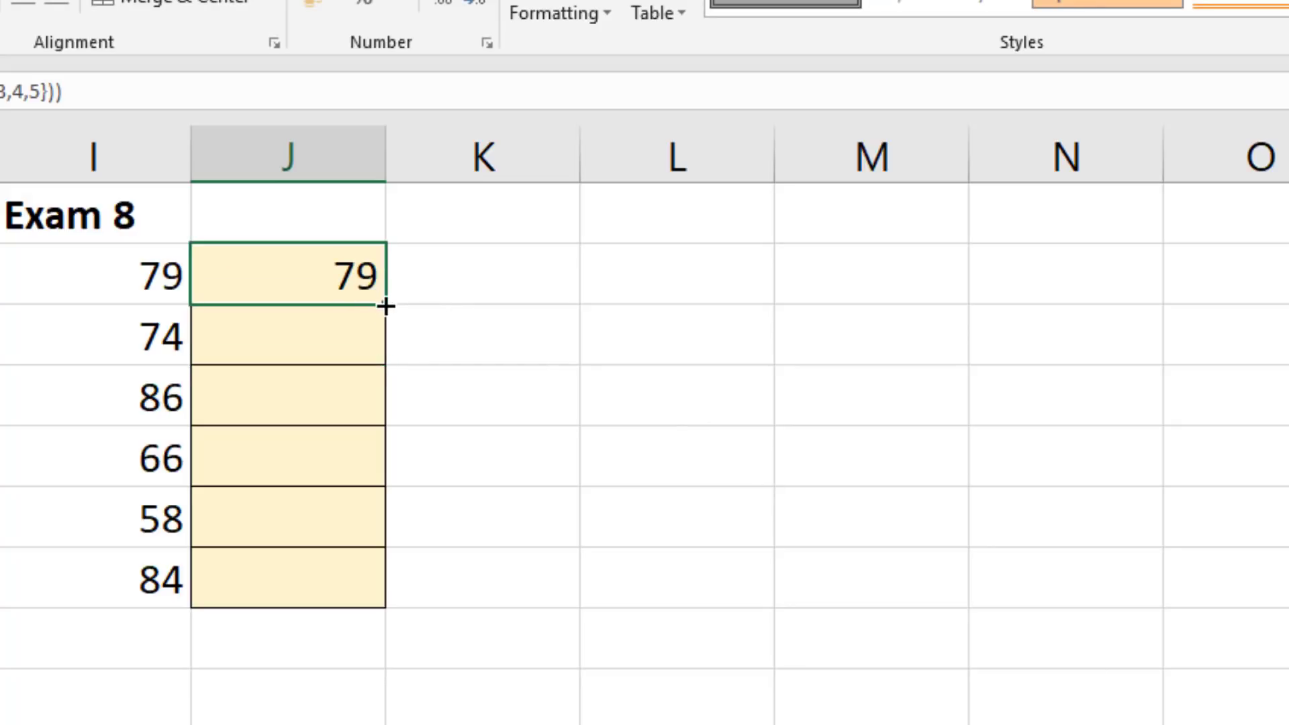
pyautogui.moveTo(383, 302); pyautogui.dragTo(384, 609)
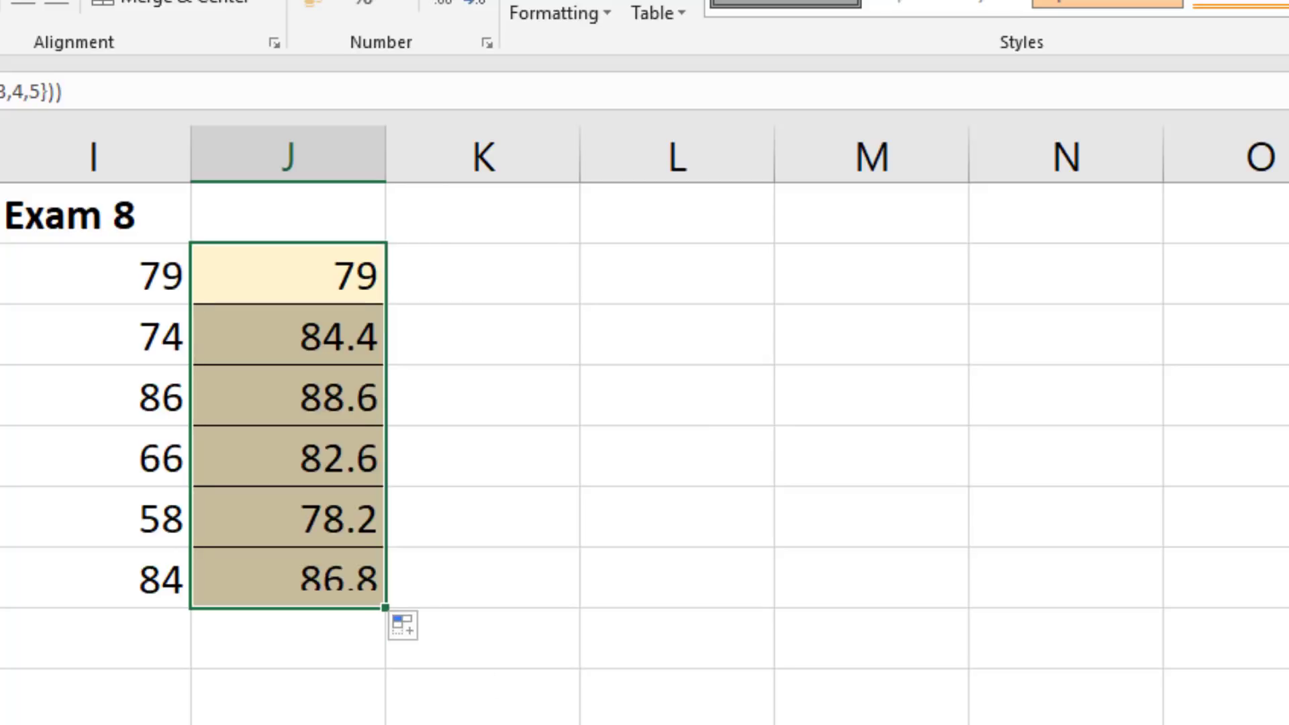
pyautogui.hscroll(-5, 645, 423)
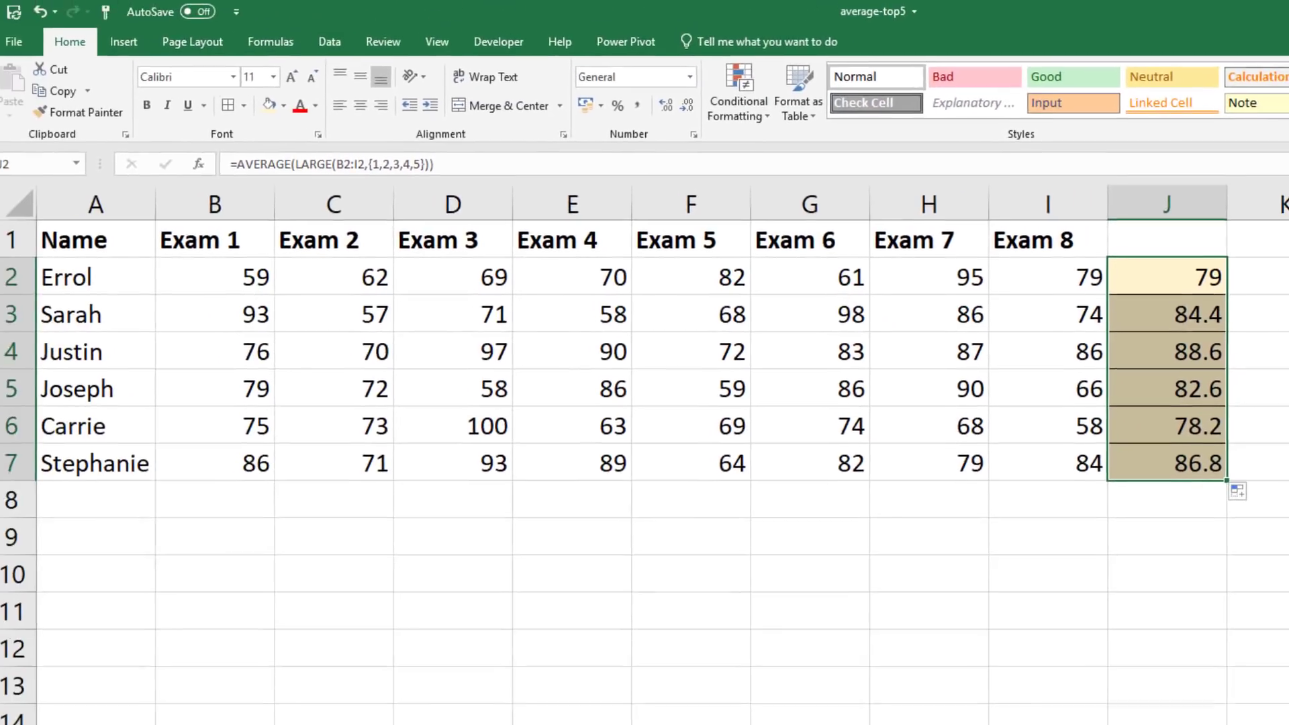
pyautogui.click(1258, 302)
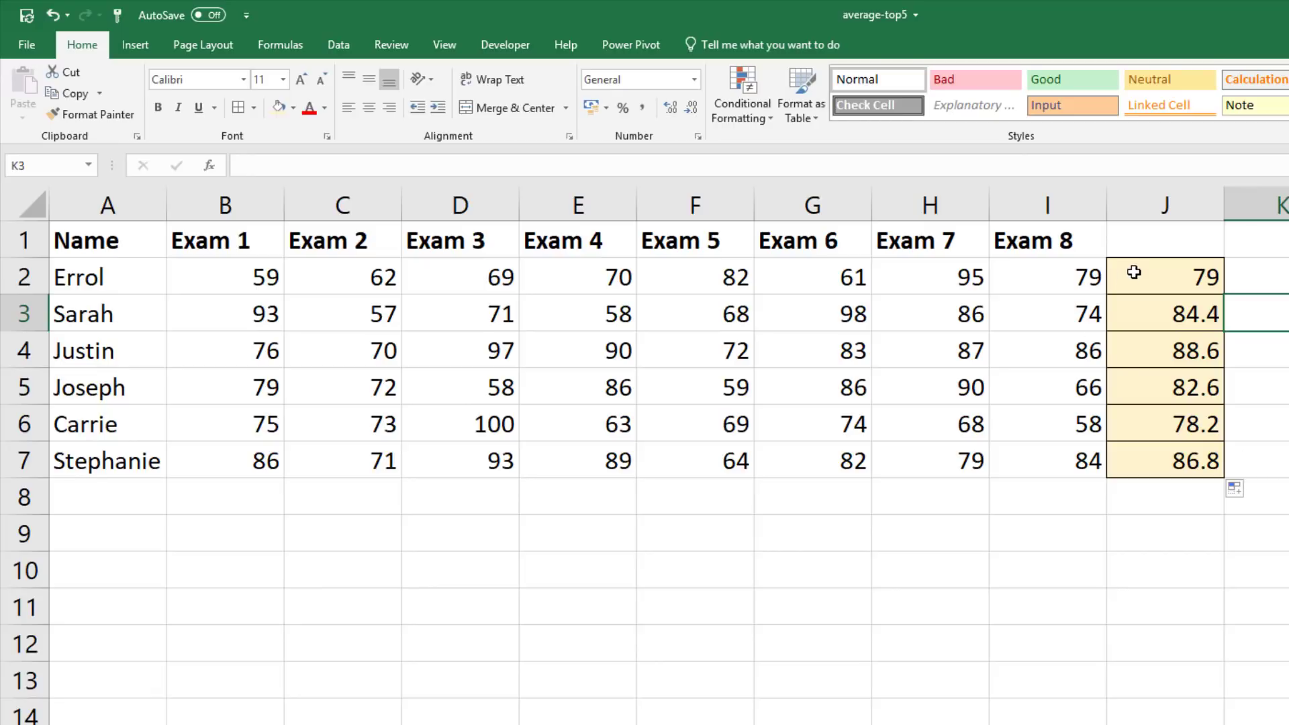
# Step: Clear the J2:J7 averages and start an =AVERAGEIF( formula in J2
pyautogui.moveTo(1134, 272); pyautogui.dragTo(1131, 441)
pyautogui.press('Delete')
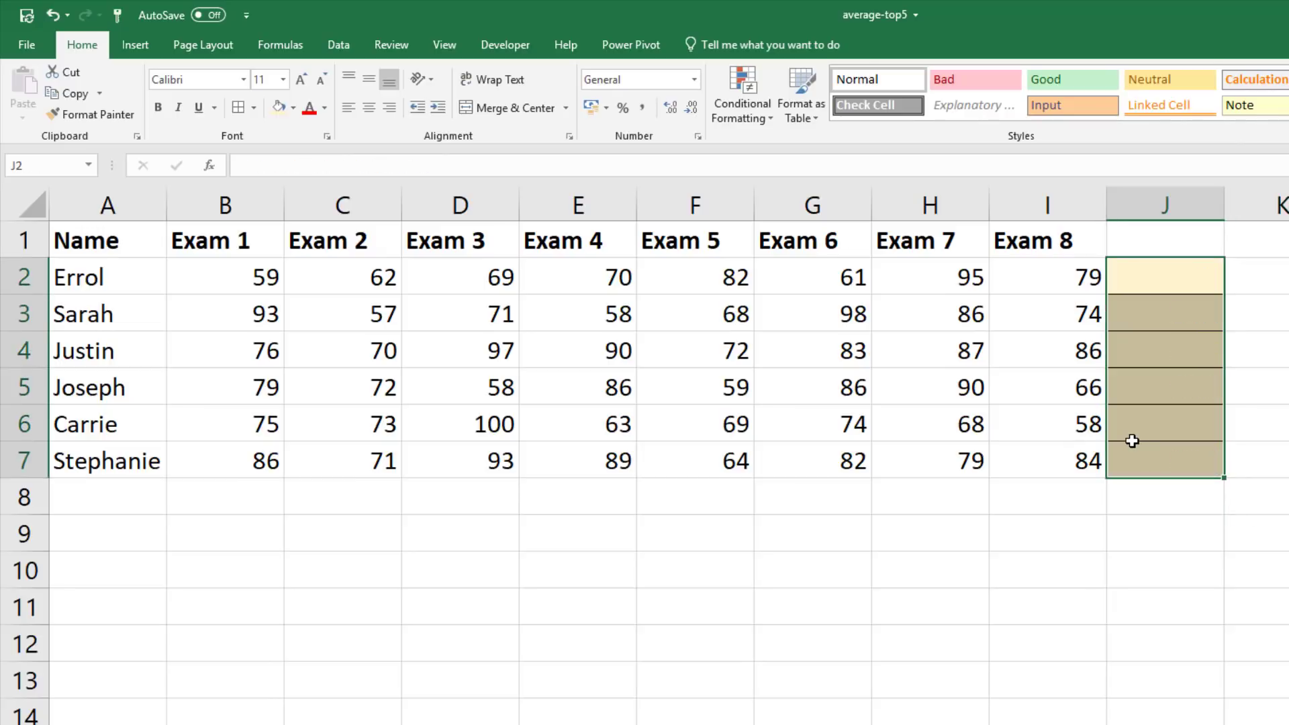
pyautogui.click(1173, 281)
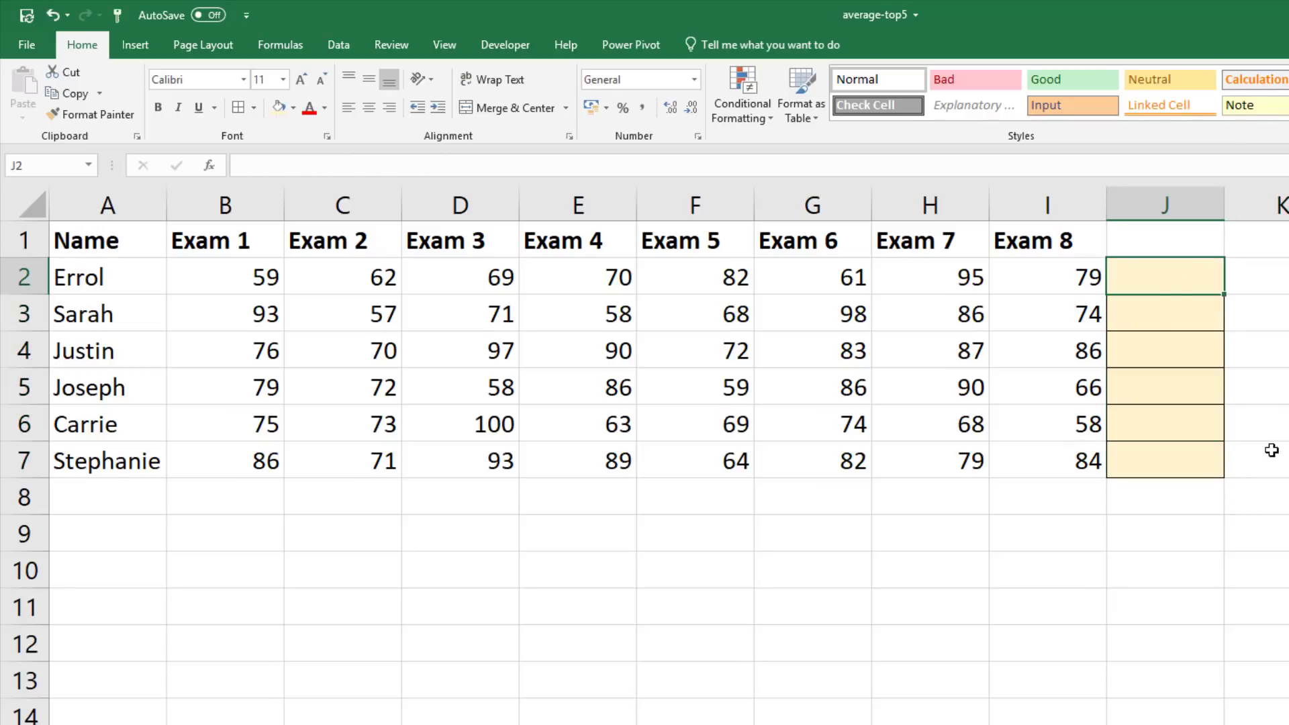
pyautogui.hscroll(4, 669, 455)
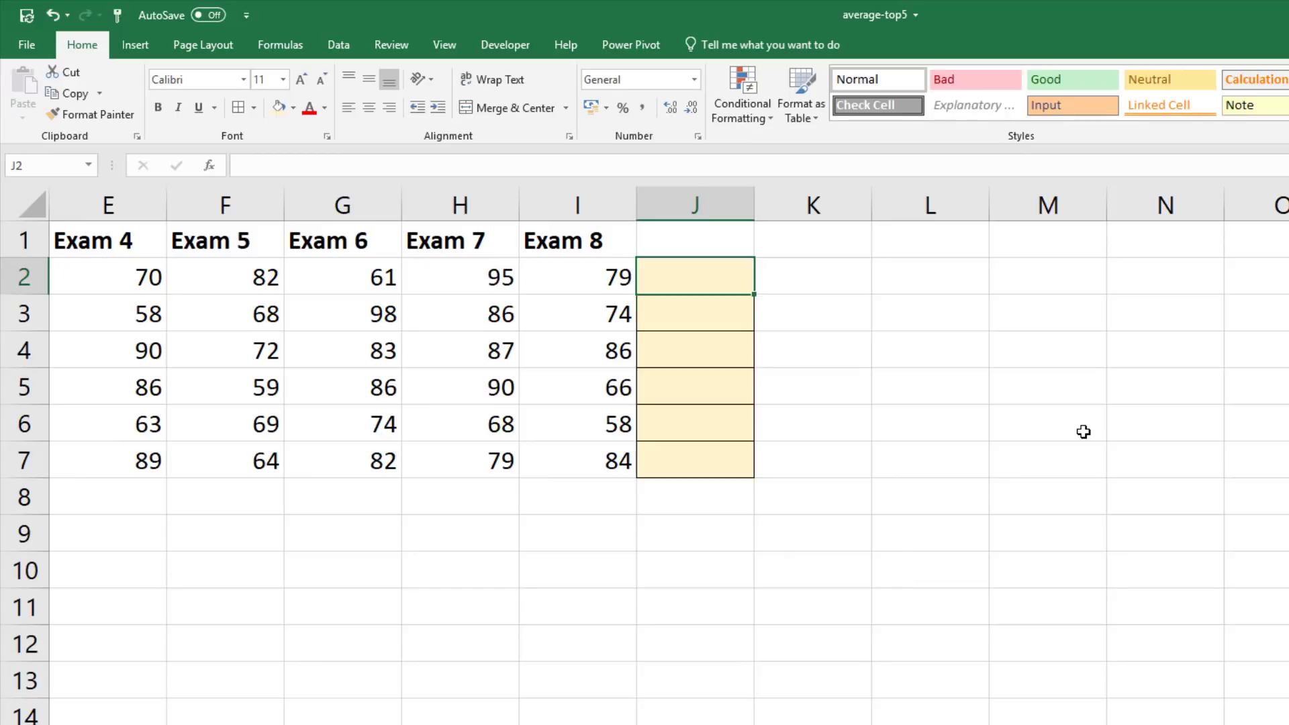
pyautogui.write('=aver')
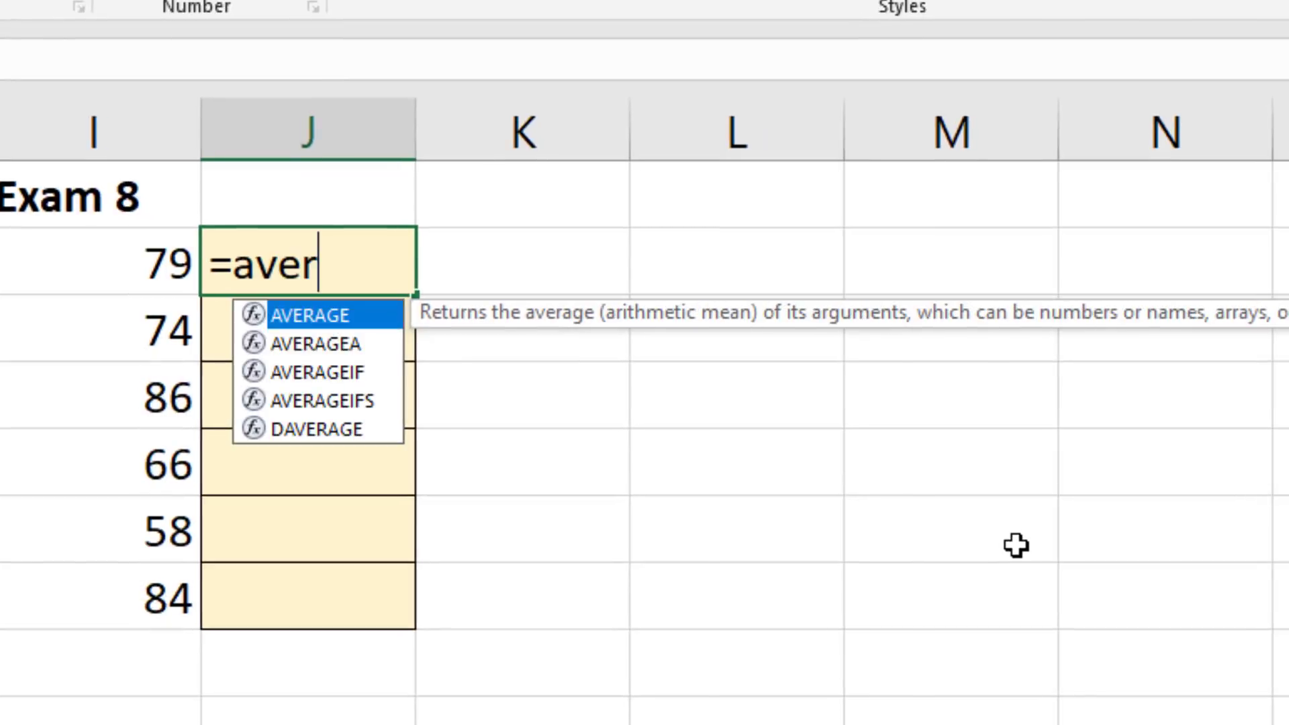
pyautogui.press('Down')
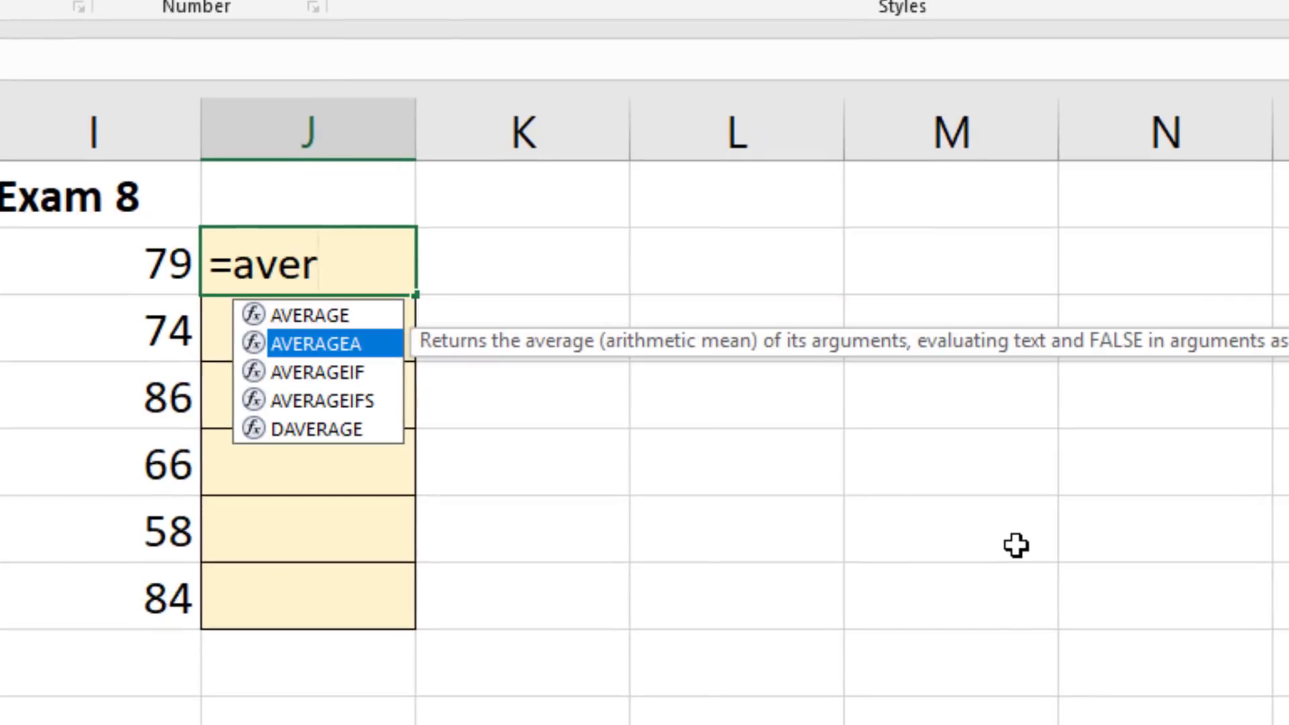
pyautogui.press('Down')
pyautogui.press('Tab')
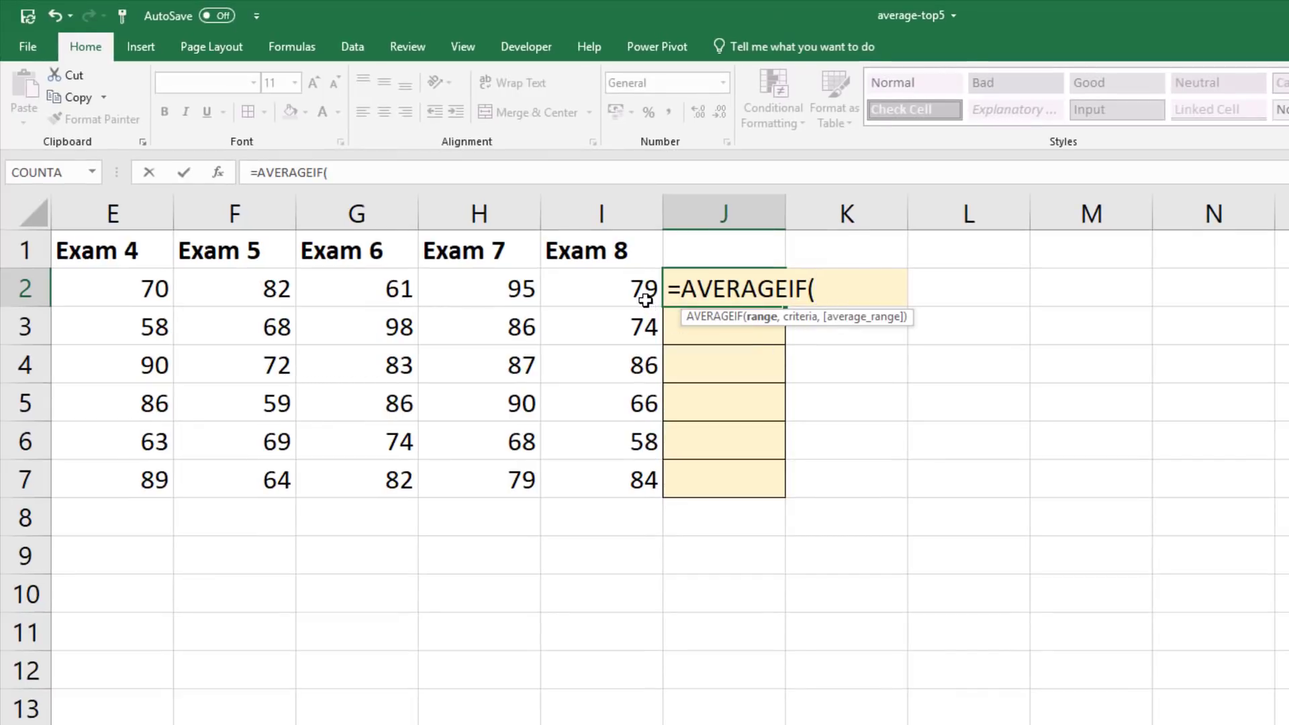
# Step: Set the AVERAGEIF range to B2:I2 and begin the criterion with ">="
pyautogui.moveTo(642, 299); pyautogui.dragTo(179, 288)
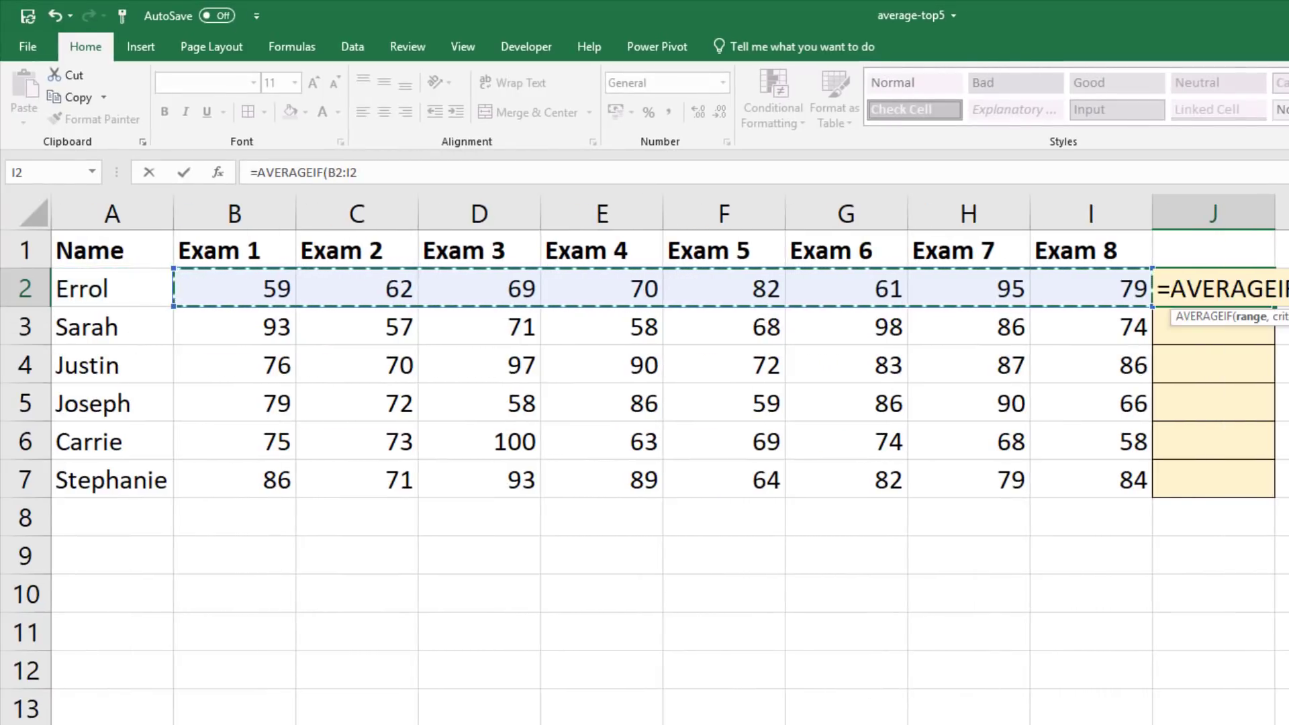
pyautogui.hscroll(4, 669, 459)
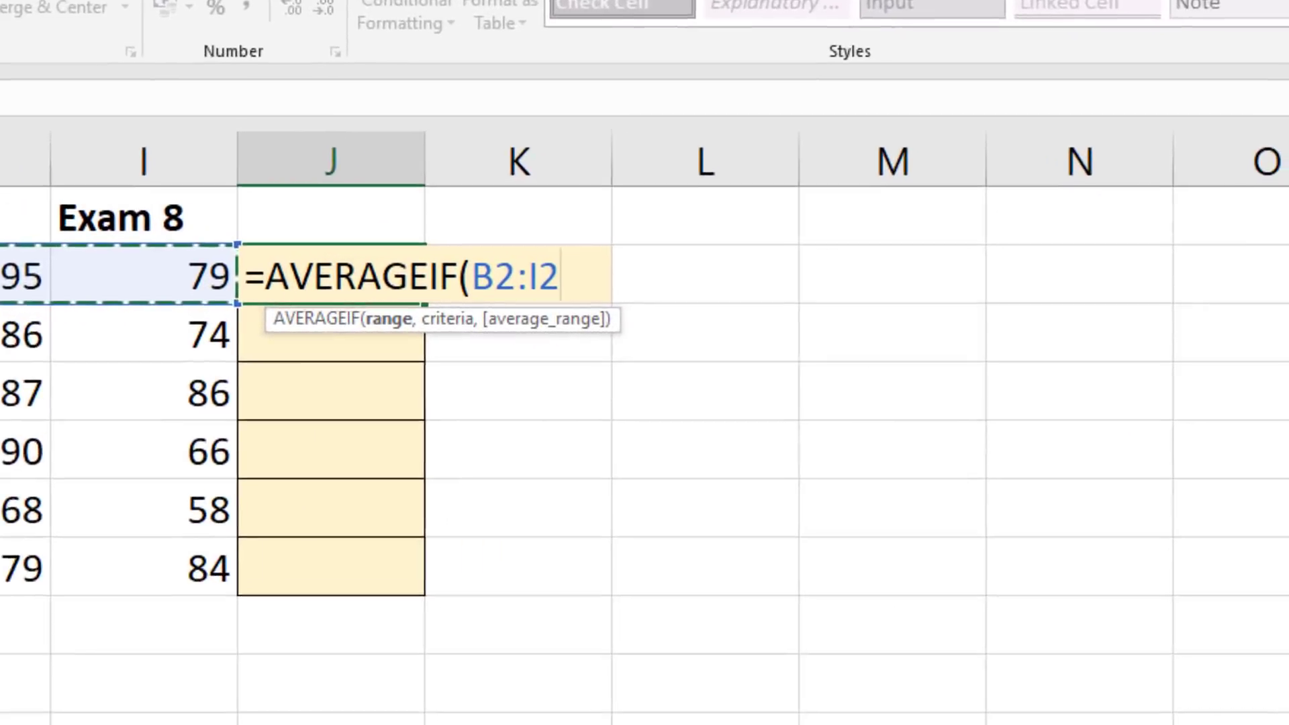
pyautogui.write(',')
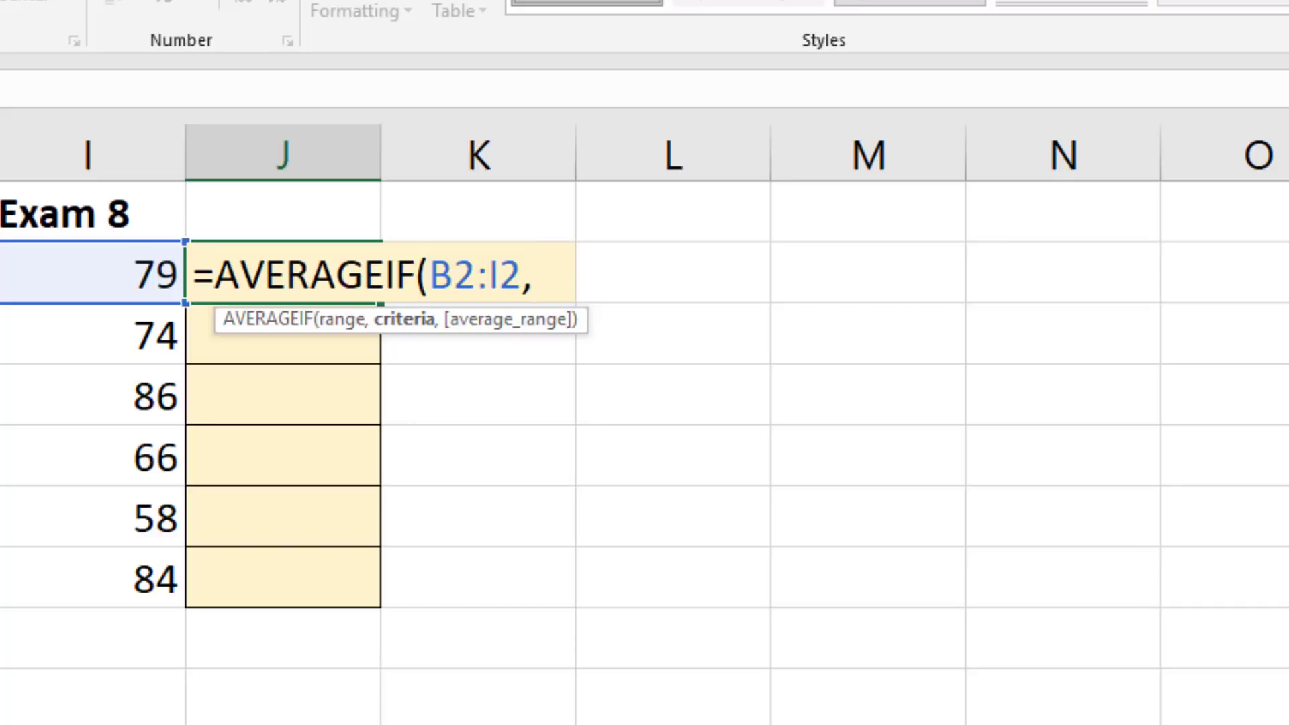
pyautogui.write('">=')
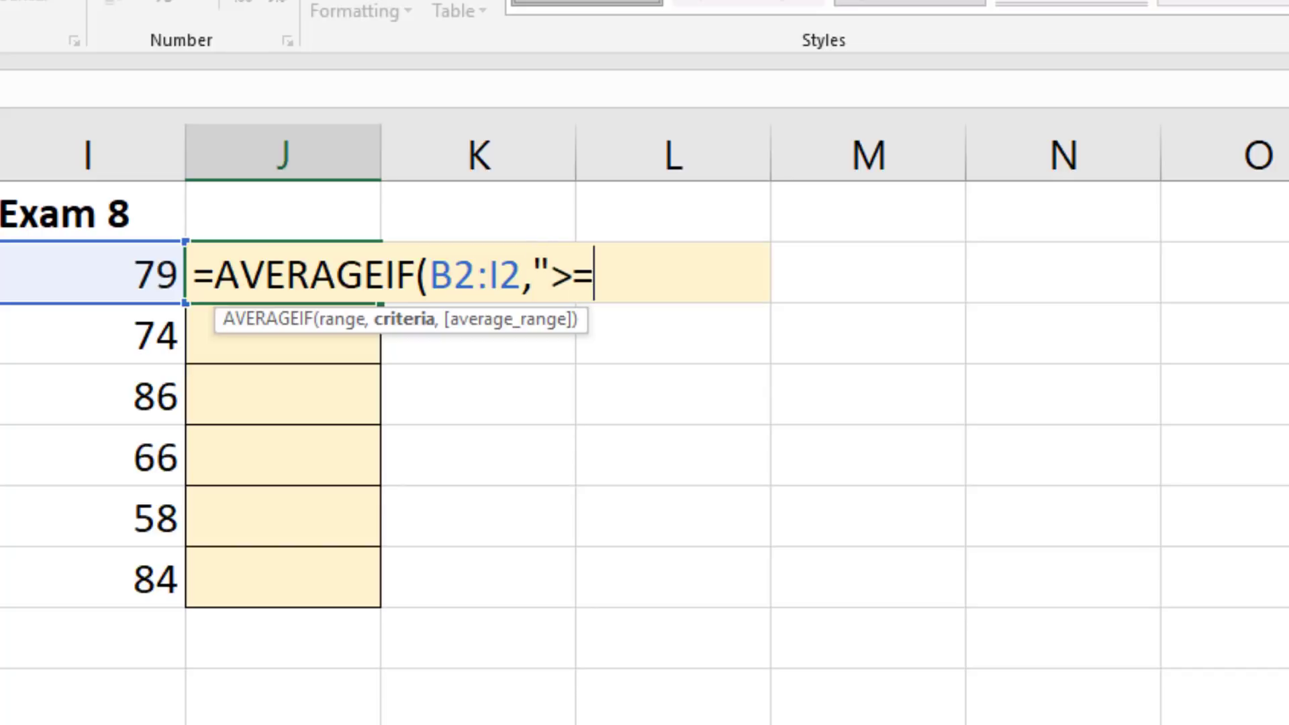
pyautogui.write('"&')
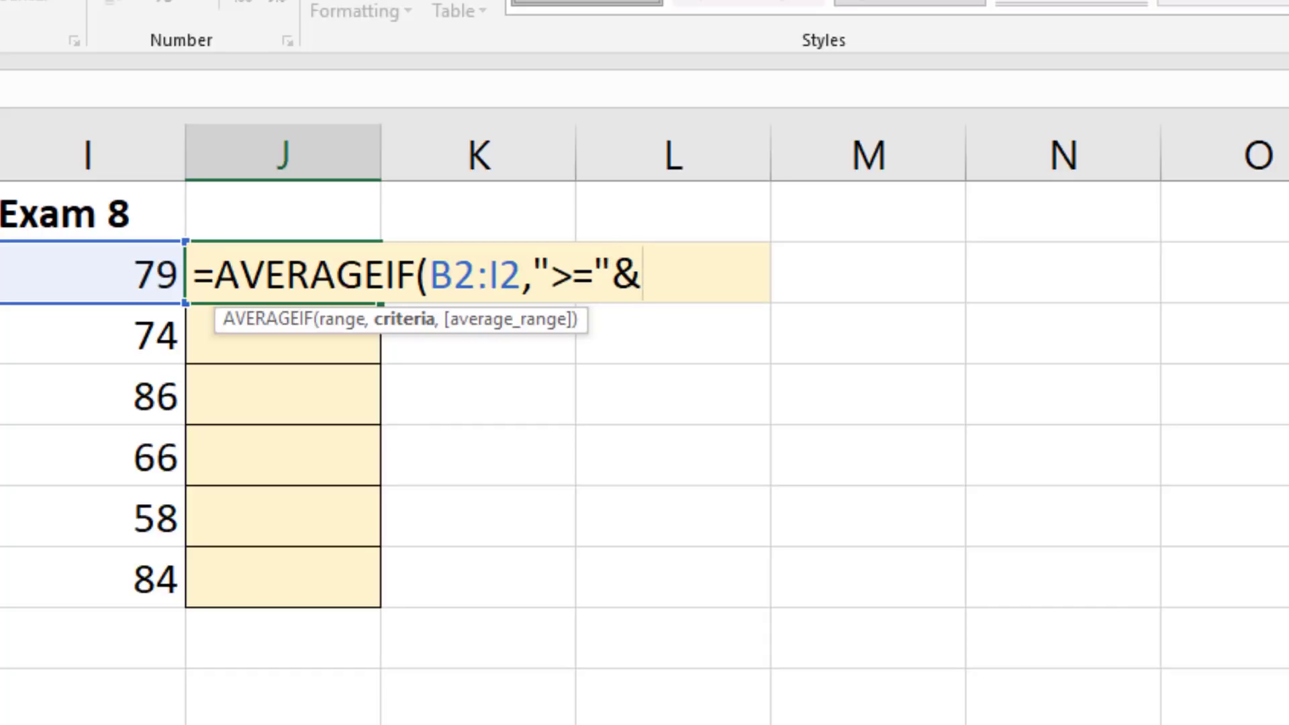
# Step: Complete the criterion as ">="&LARGE(B2:I2,5), the fifth-largest score in row 2
pyautogui.write('large')
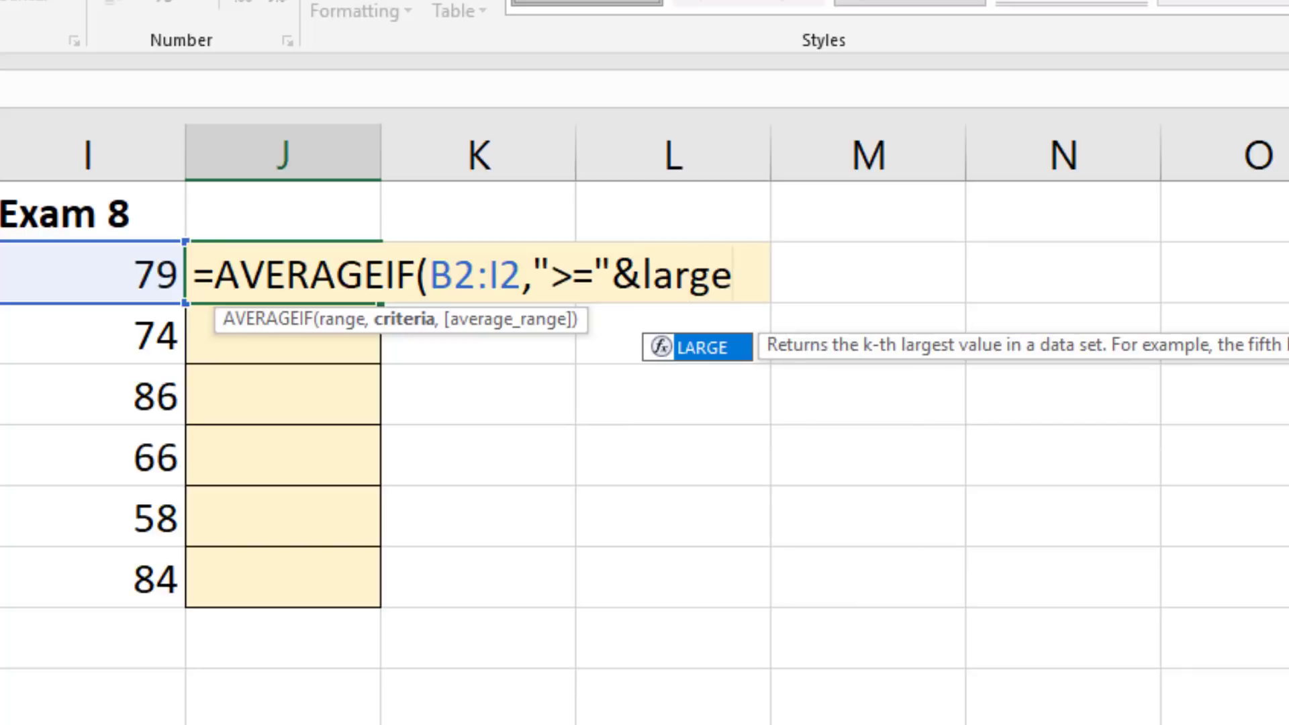
pyautogui.write('(')
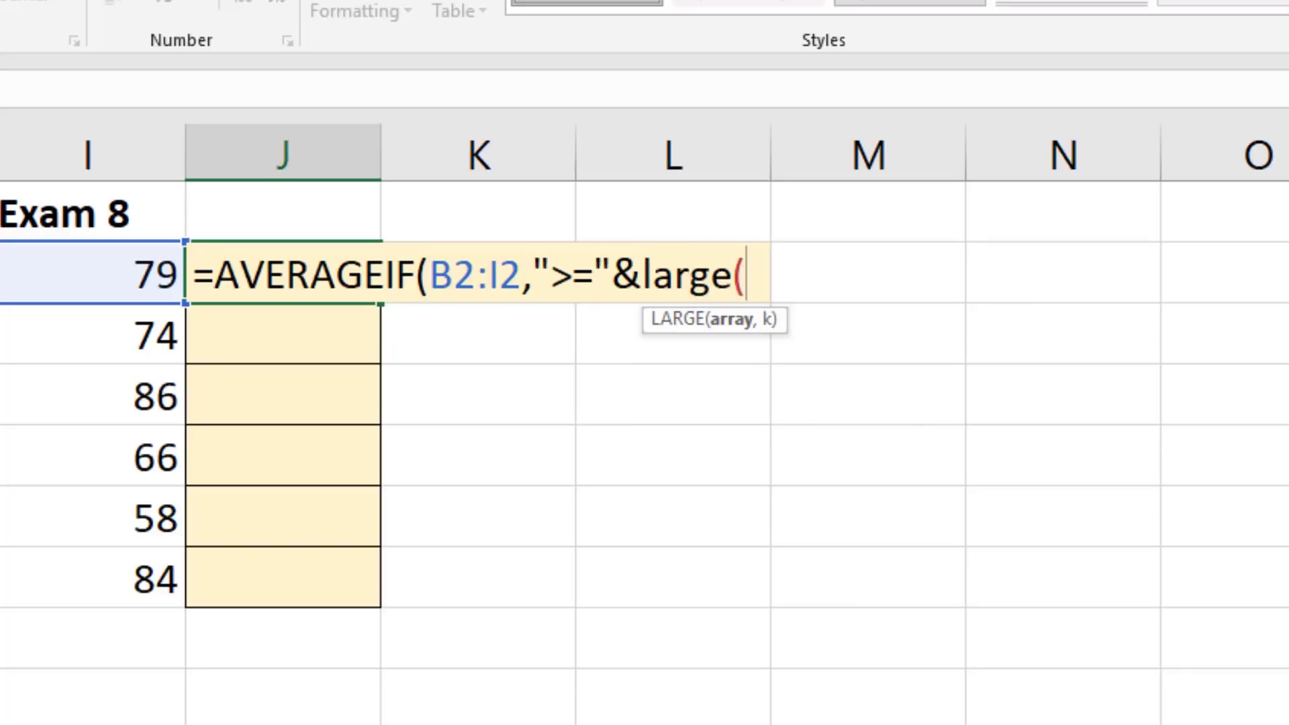
pyautogui.moveTo(87, 270); pyautogui.dragTo(4, 272)
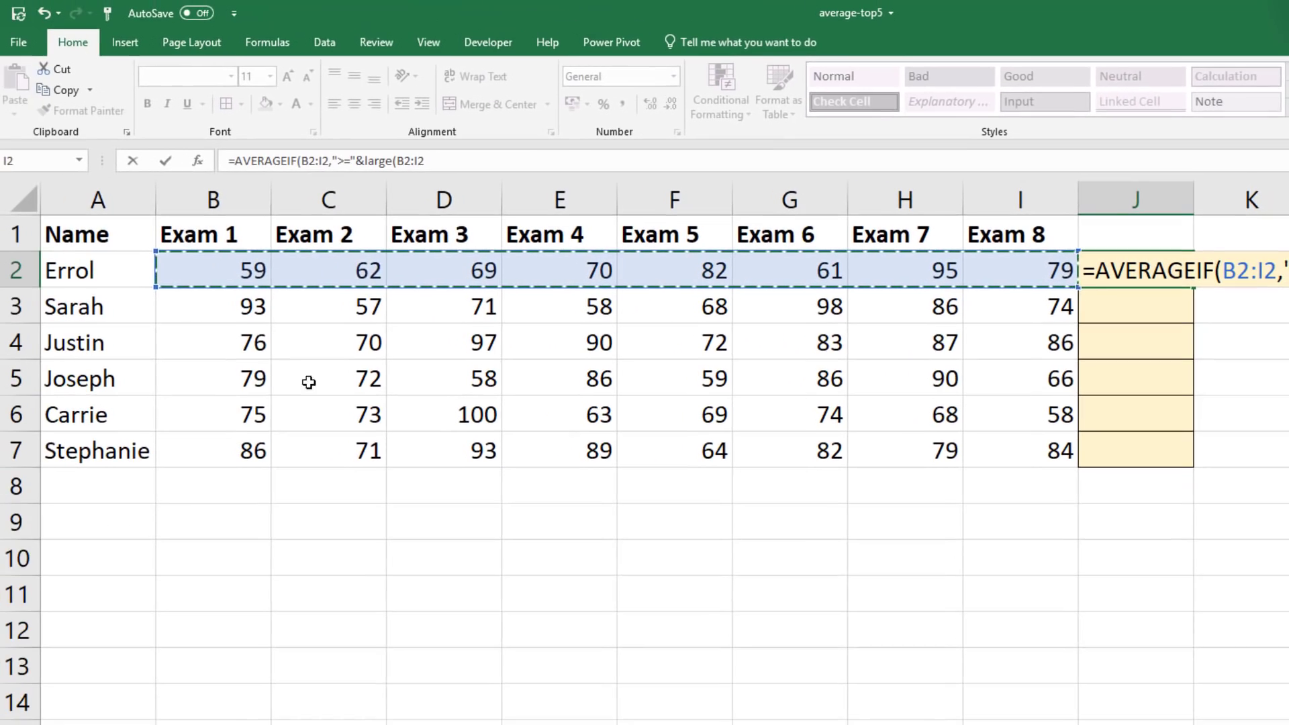
pyautogui.hscroll(4, 668, 454)
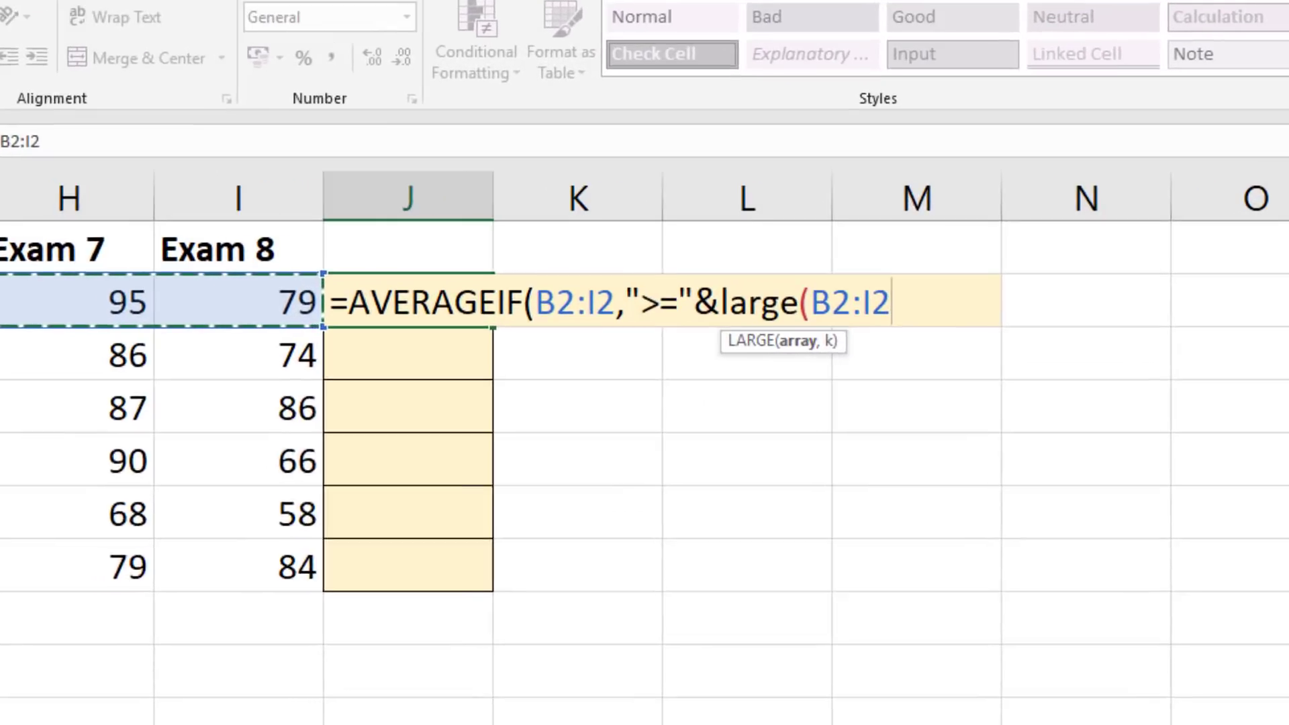
pyautogui.write(',5')
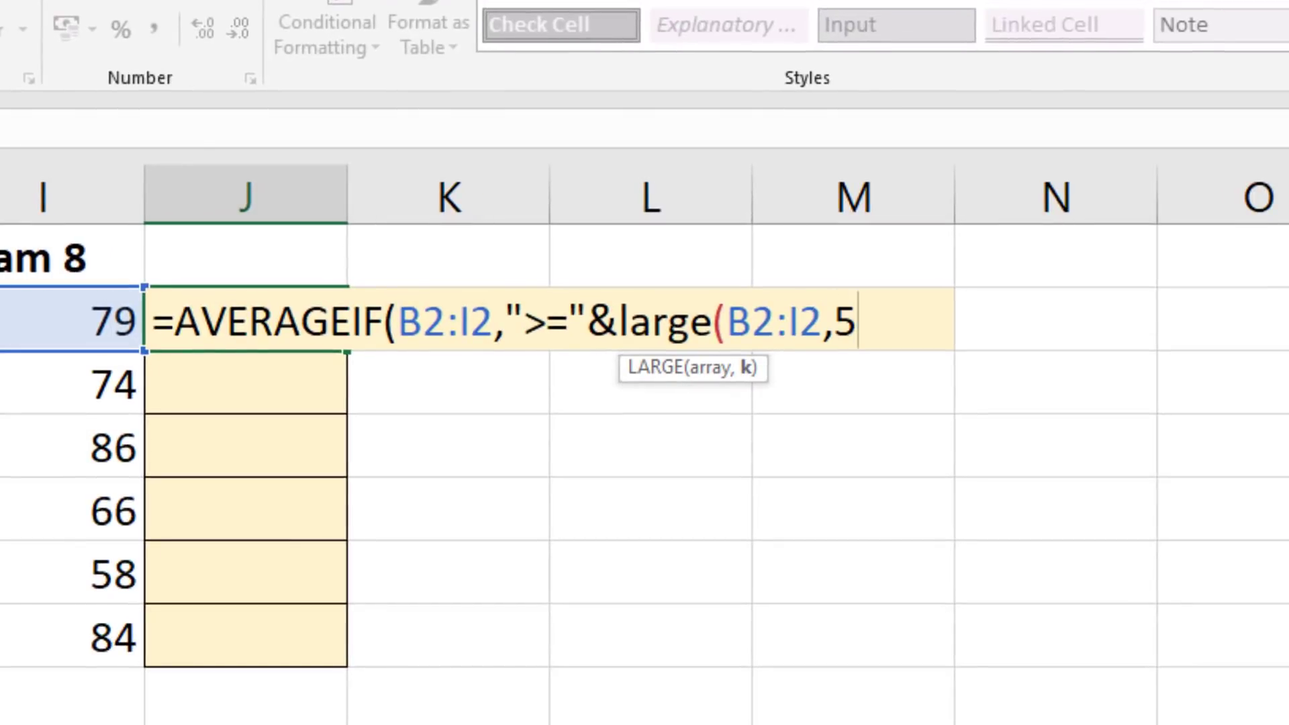
pyautogui.write('),')
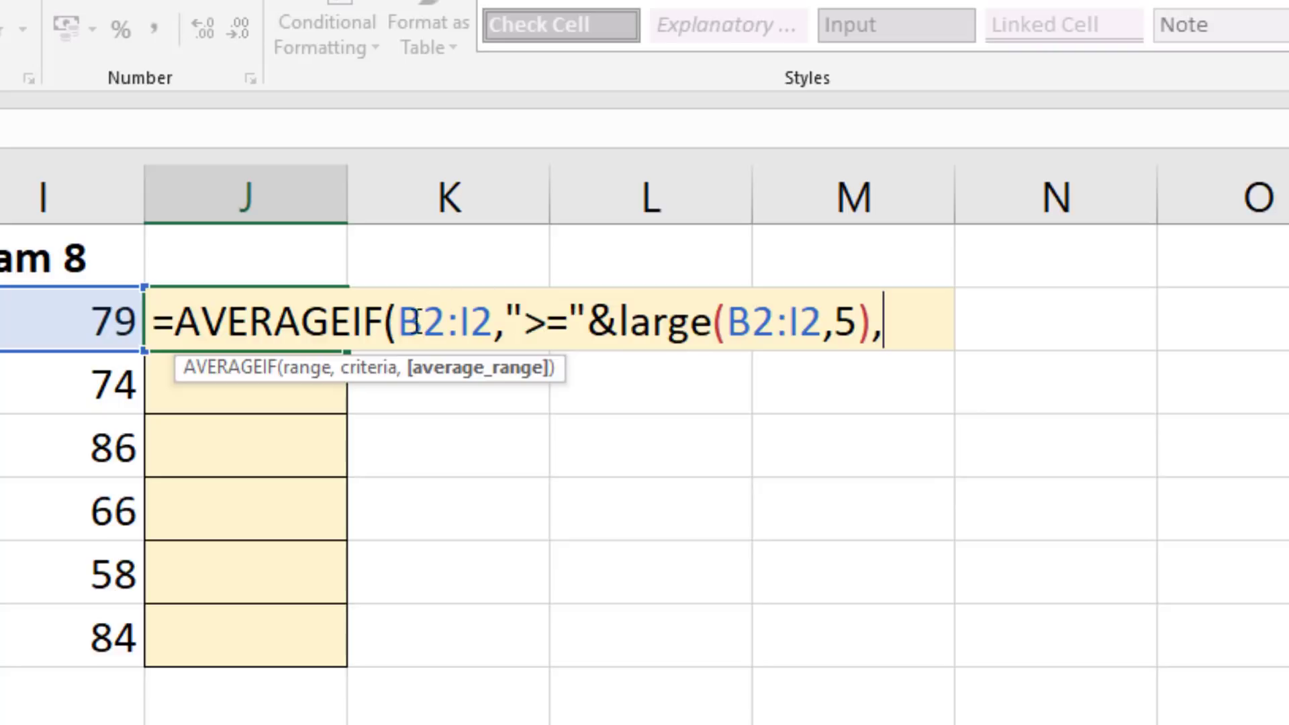
# Step: Add B2:I2 as the average range, close the formula, and review its parts
pyautogui.moveTo(399, 323); pyautogui.dragTo(493, 324)
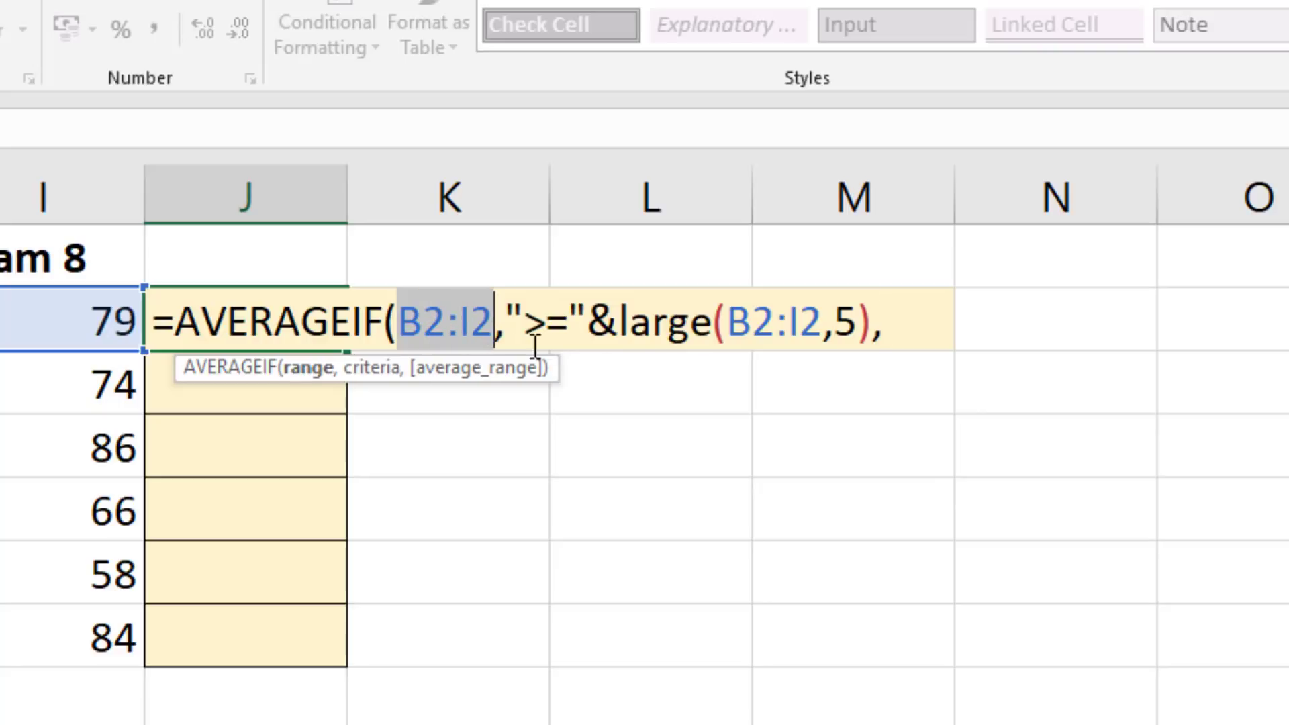
pyautogui.hotkey('ctrl', 'c')
pyautogui.click(907, 322)
pyautogui.hotkey('ctrl', 'v')
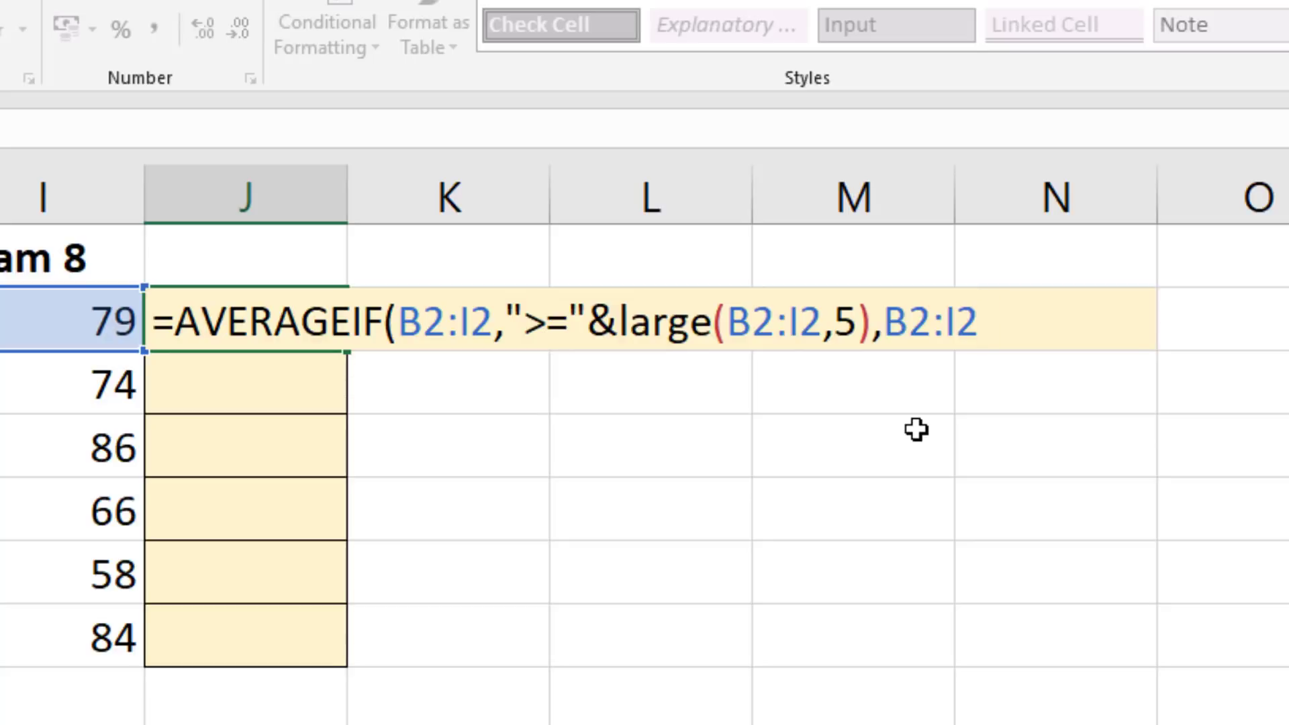
pyautogui.write(')')
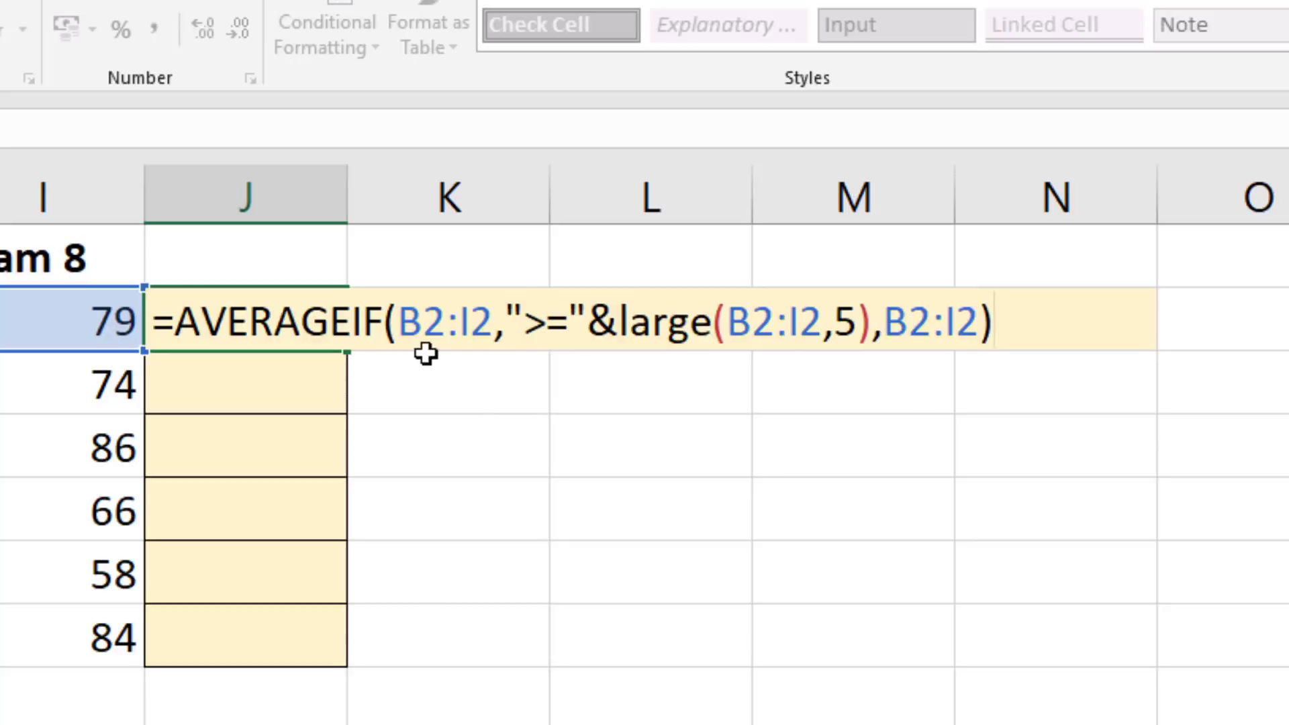
pyautogui.moveTo(401, 322); pyautogui.dragTo(494, 326)
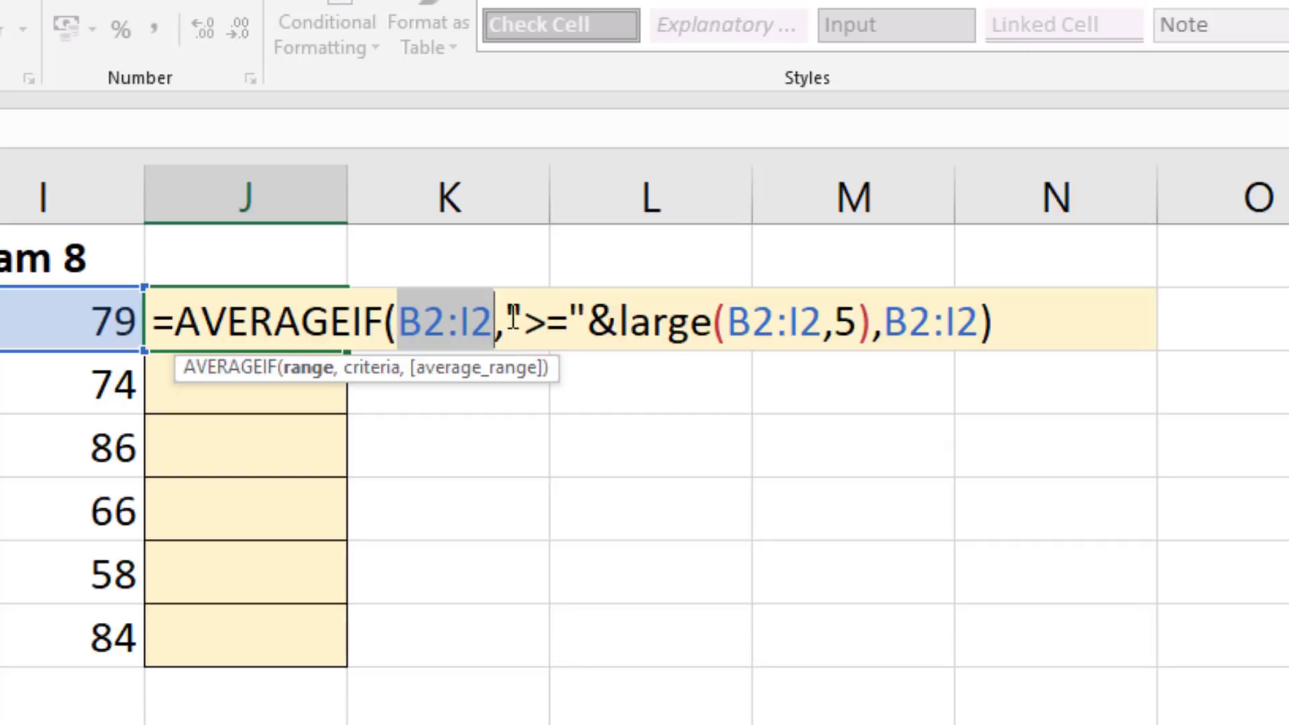
pyautogui.moveTo(505, 325); pyautogui.dragTo(586, 325)
pyautogui.moveTo(667, 328); pyautogui.dragTo(979, 325)
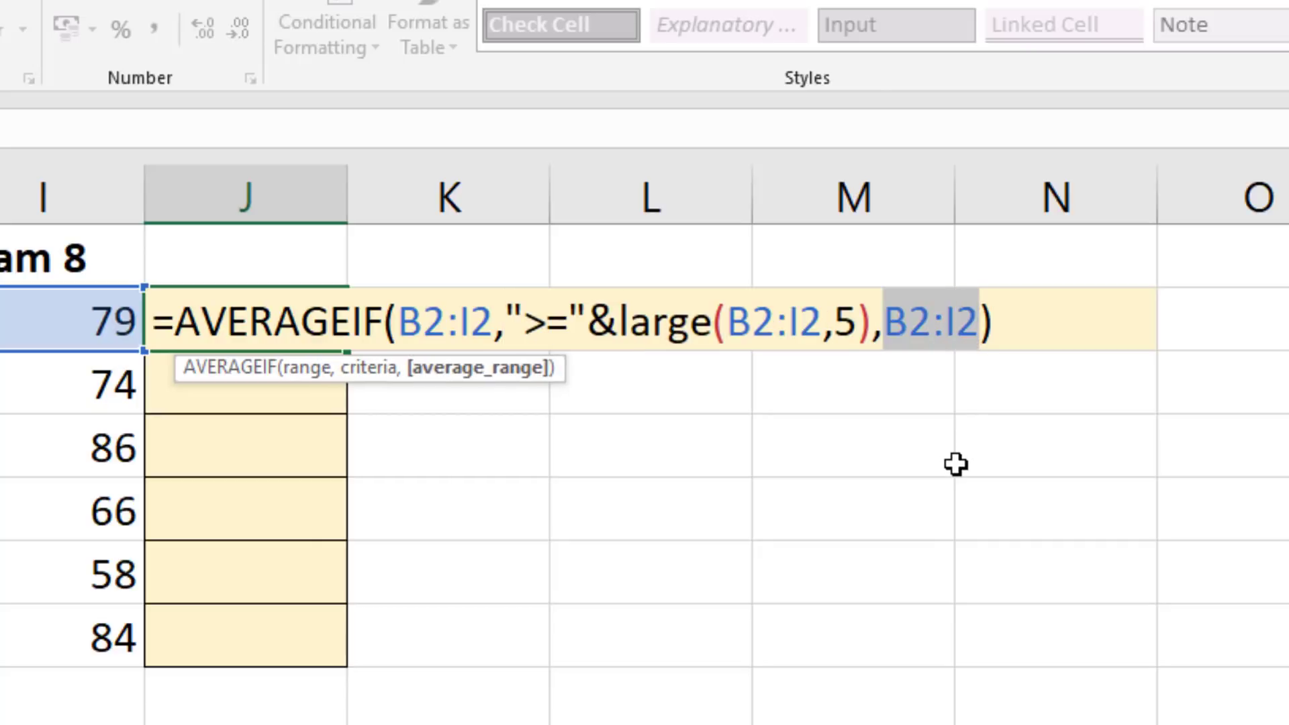
pyautogui.click(1016, 335)
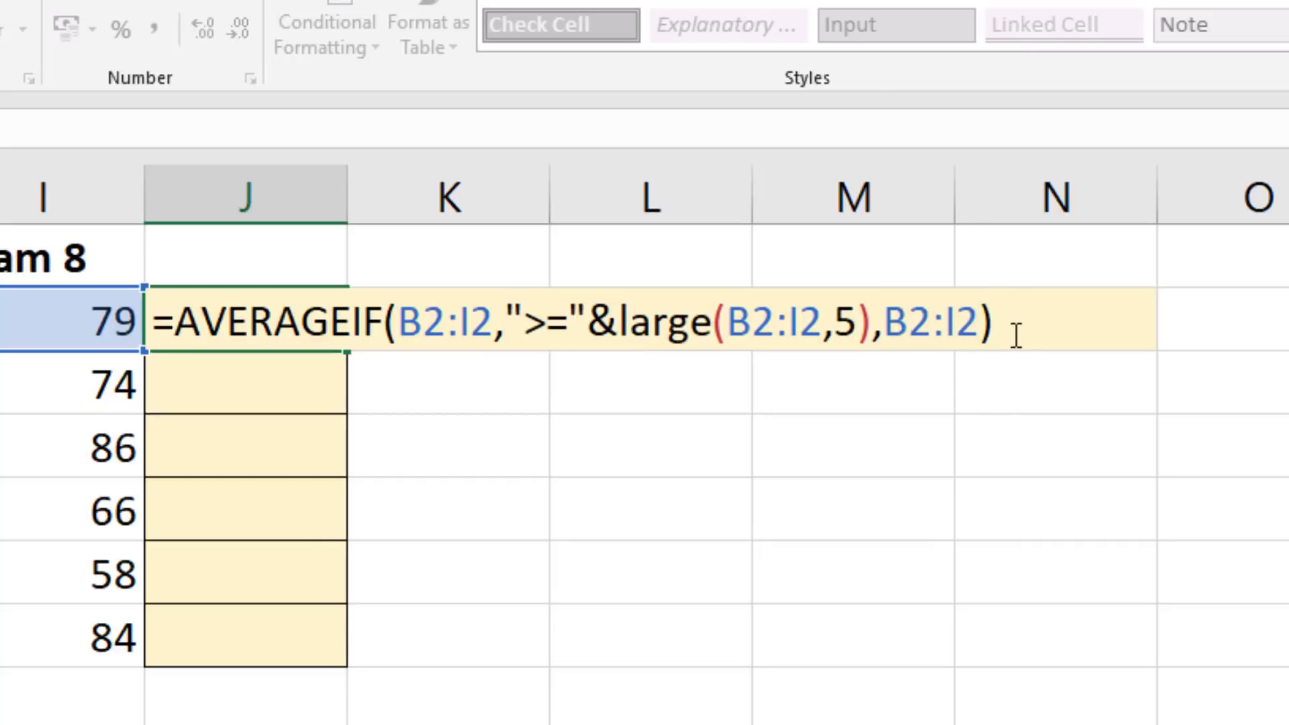
# Step: Enter J2's AVERAGEIF formula and fill it to J7, giving 79, 84.4, 88.6, 82.6, 78.2, 86.8
pyautogui.press('Return')
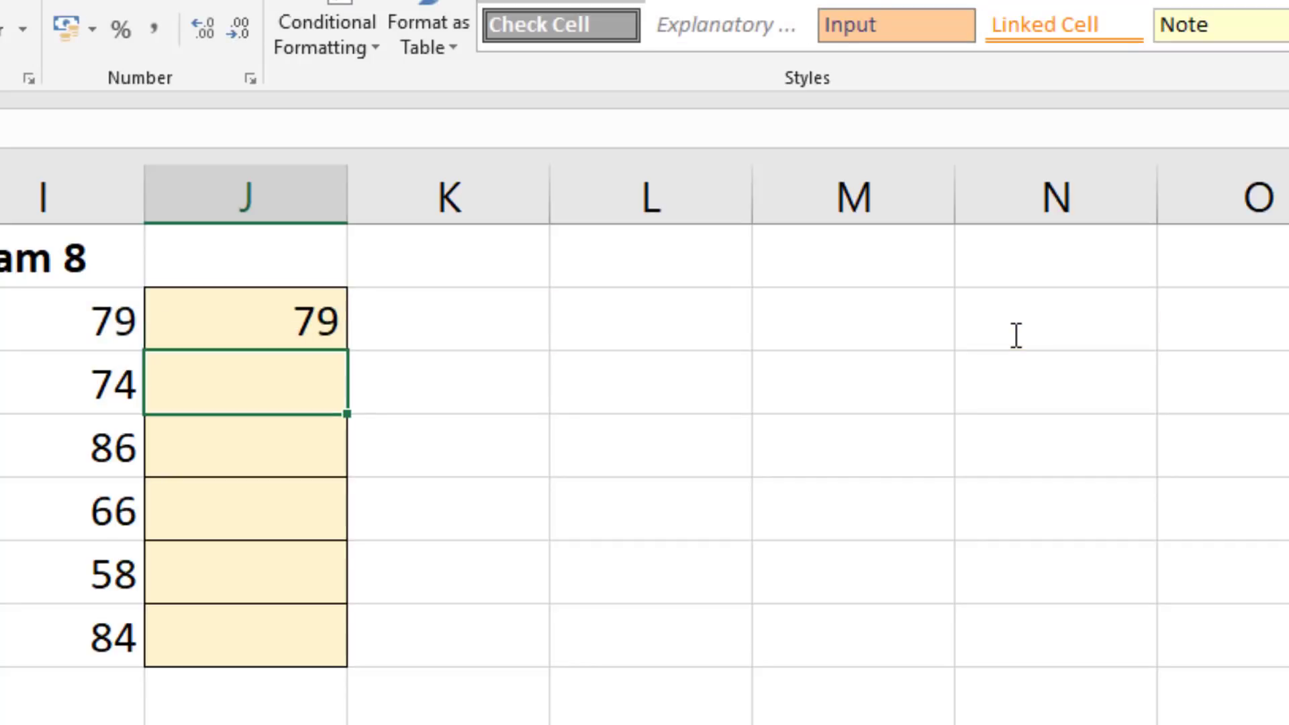
pyautogui.click(329, 328)
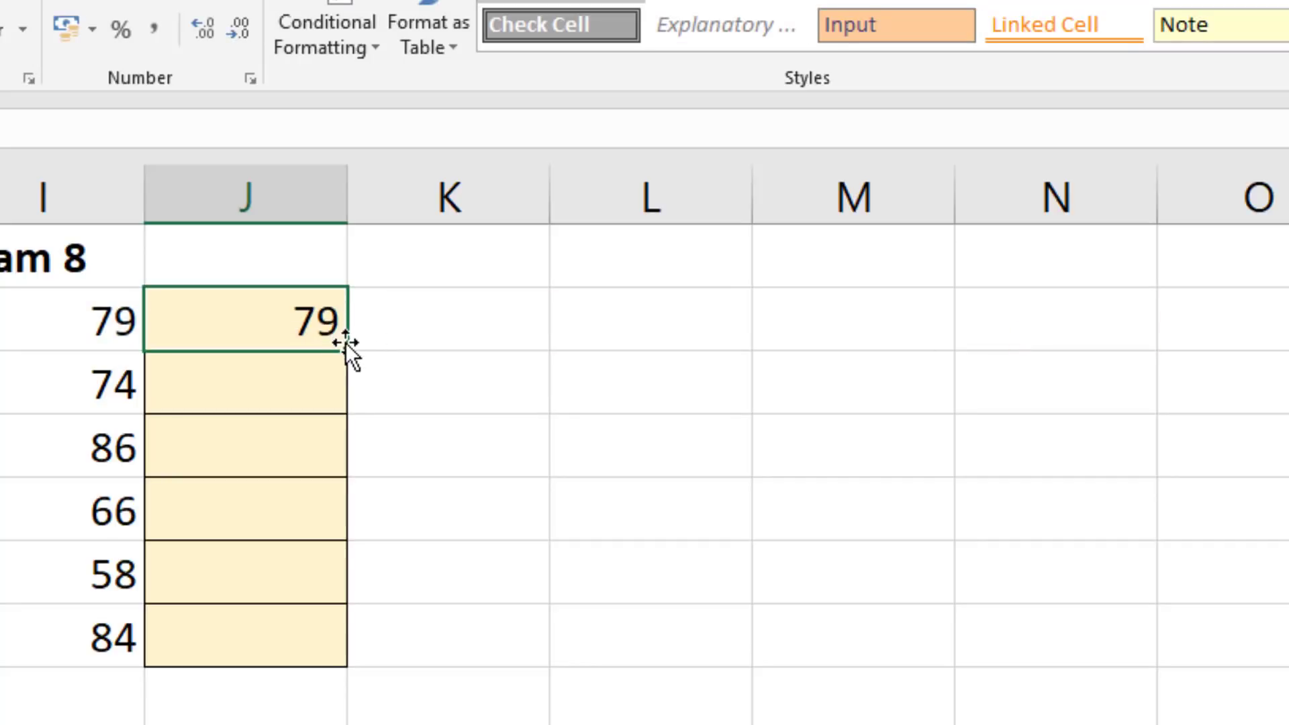
pyautogui.moveTo(347, 353); pyautogui.dragTo(348, 668)
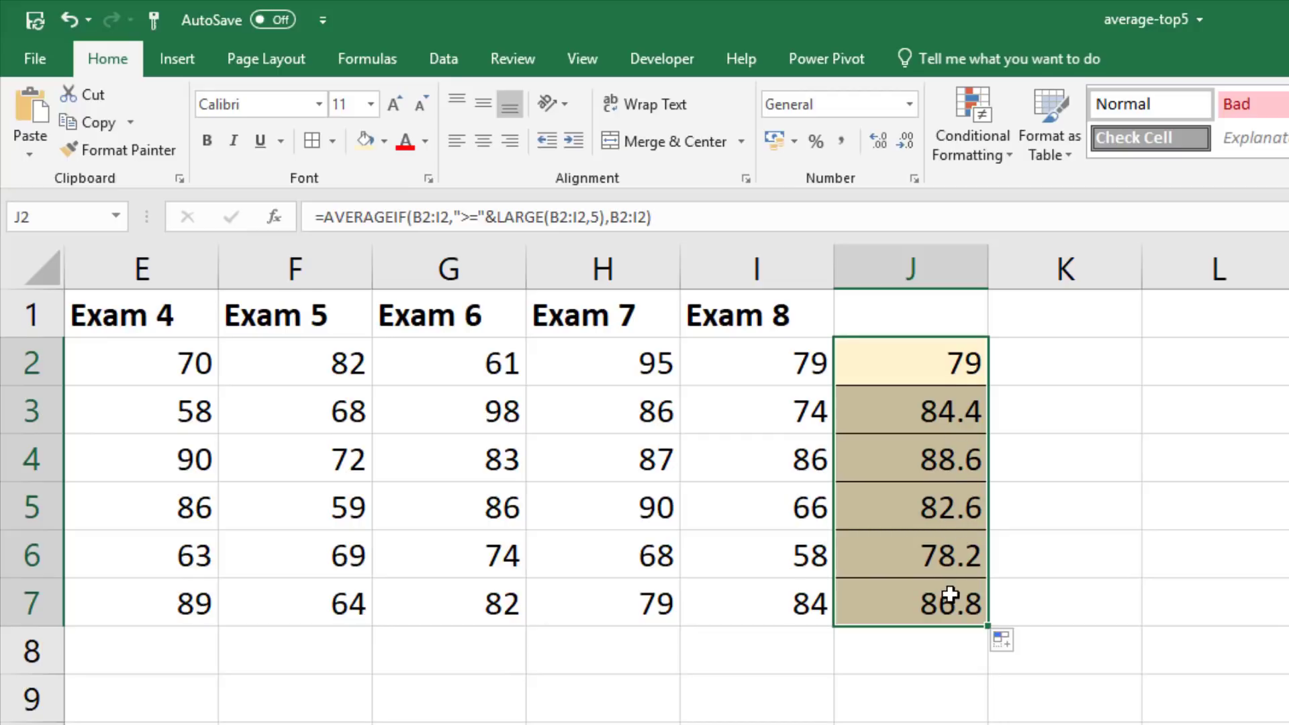
# Step: Reduce J2:J7 to no decimals, displaying 79, 84, 89, 83, 78 and 87
pyautogui.click(881, 147)
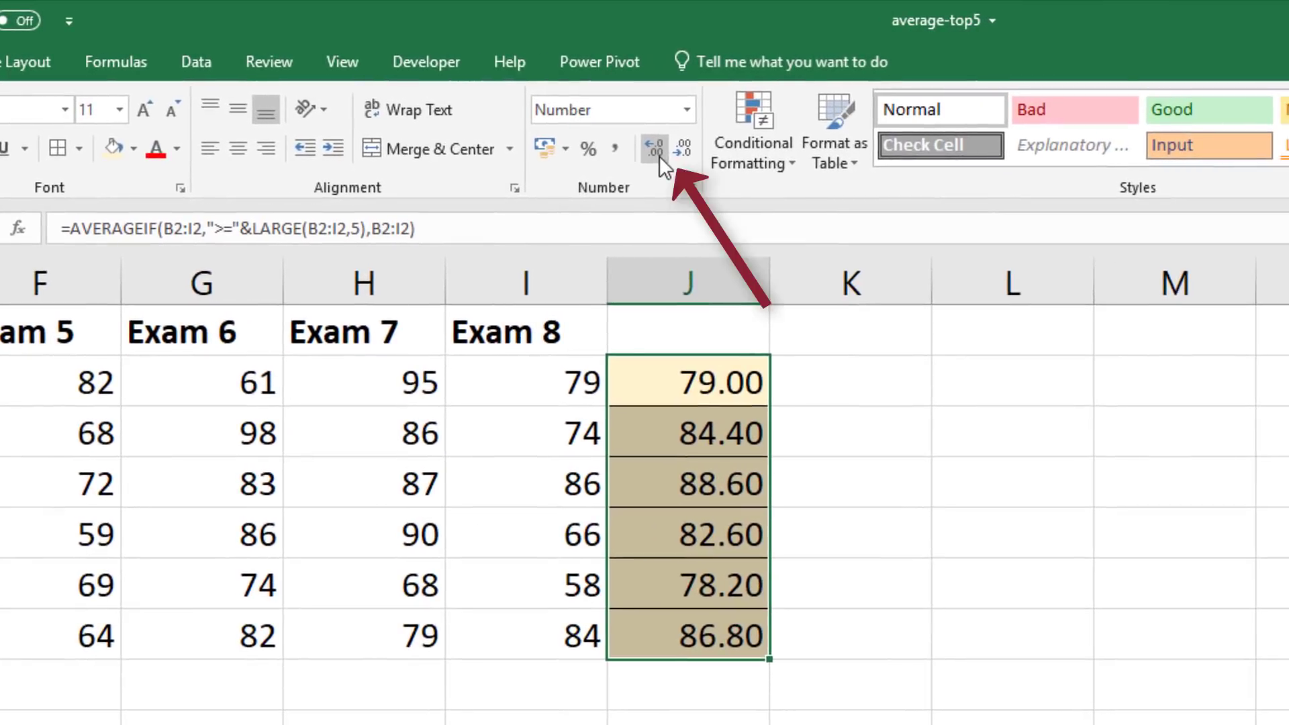
pyautogui.click(683, 148)
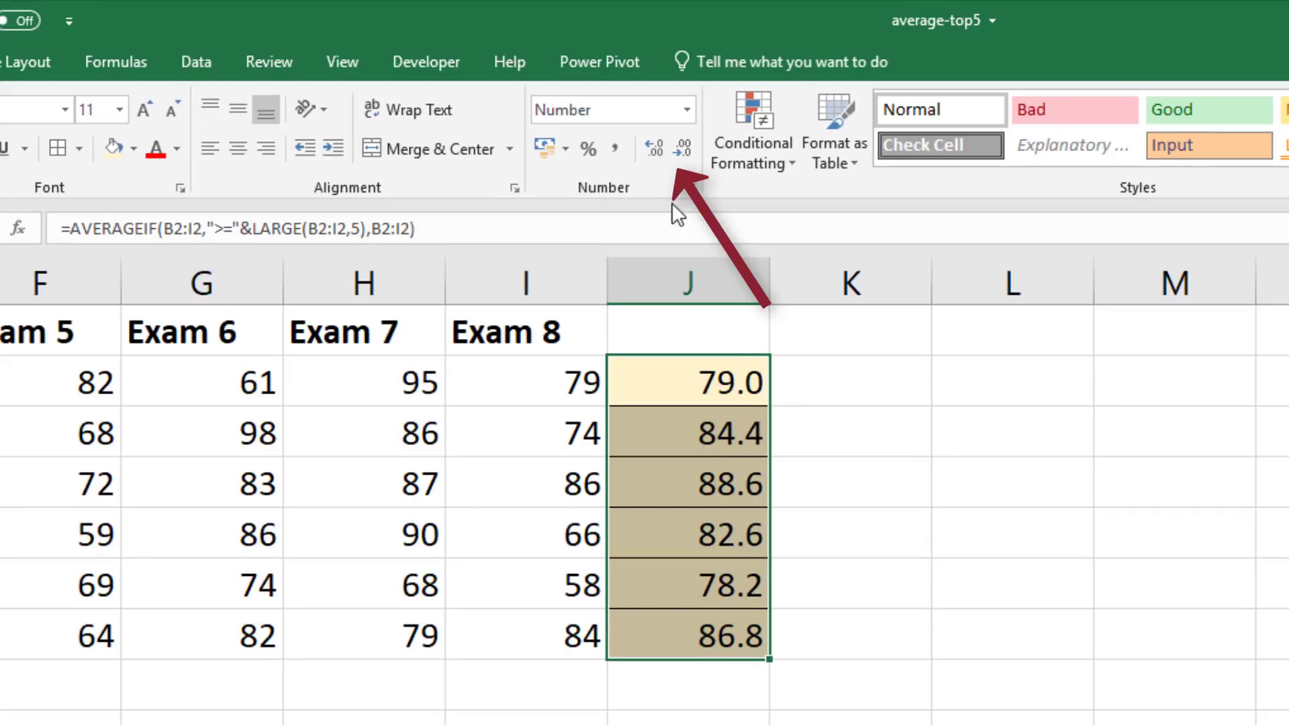
pyautogui.click(682, 148)
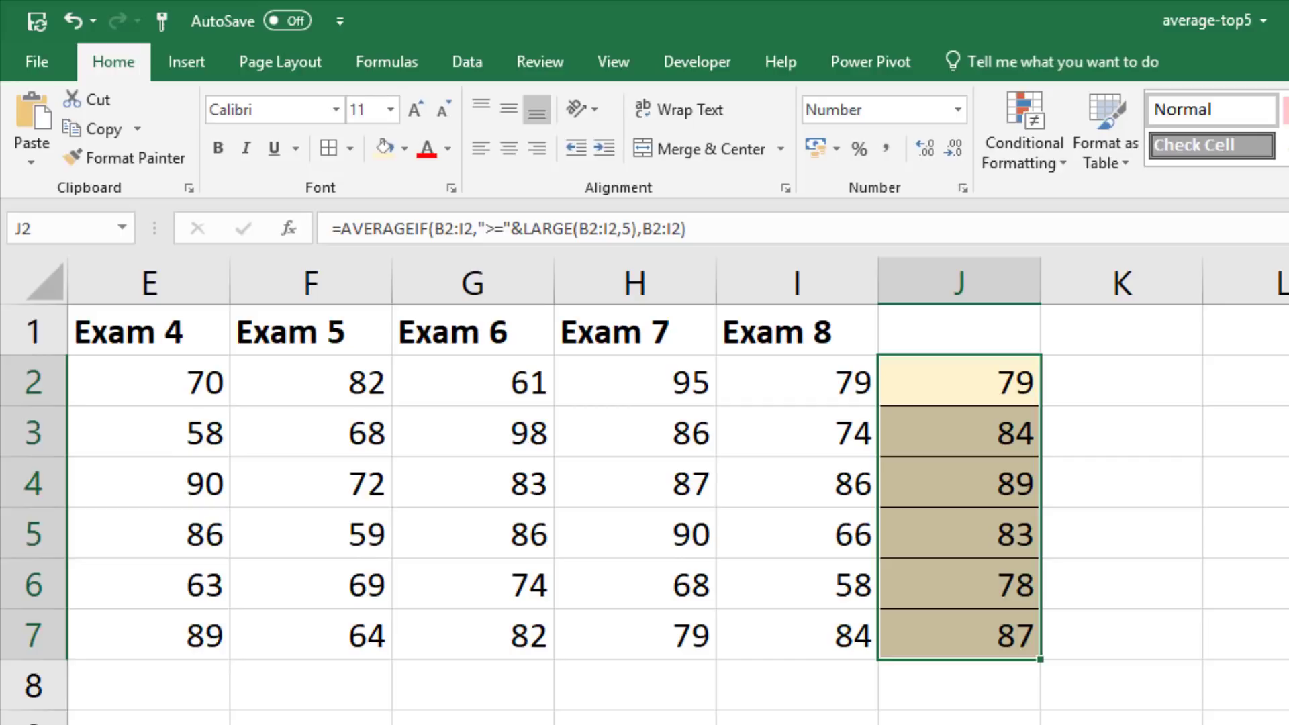
pyautogui.click(1231, 437)
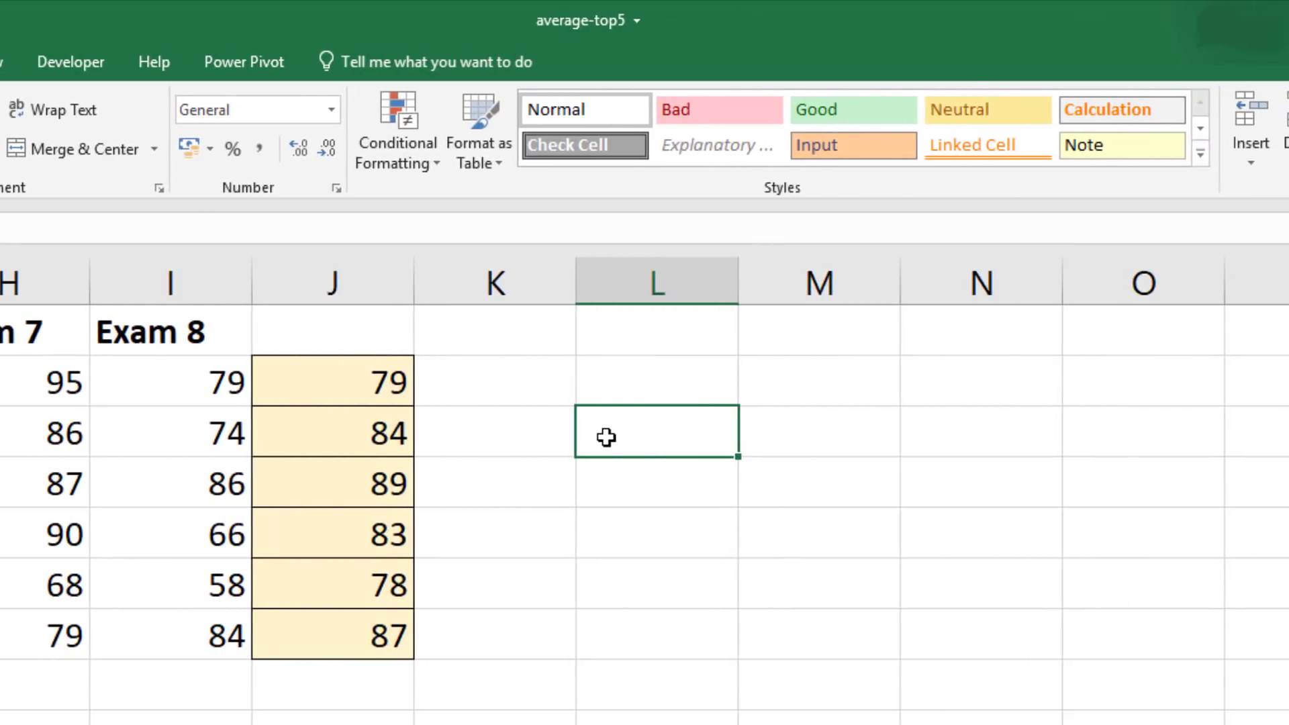
pyautogui.write('=')
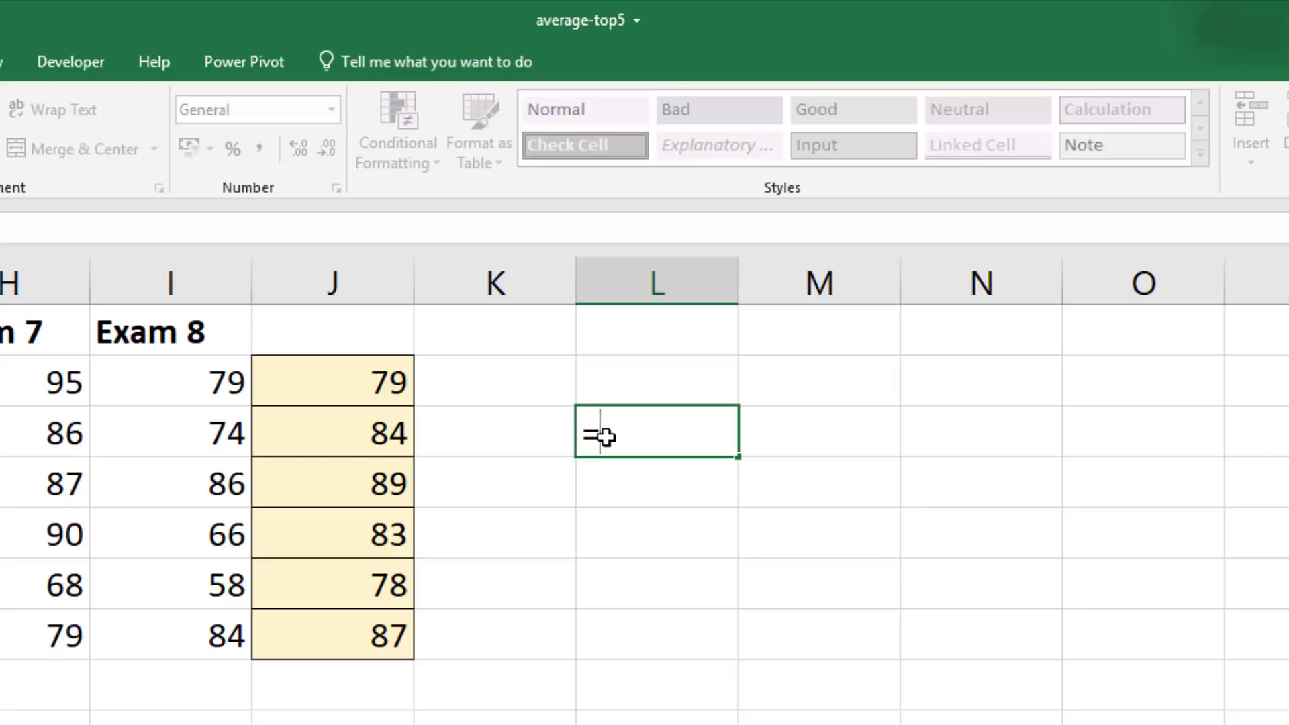
pyautogui.press('Escape')
pyautogui.click(626, 381)
pyautogui.write('=')
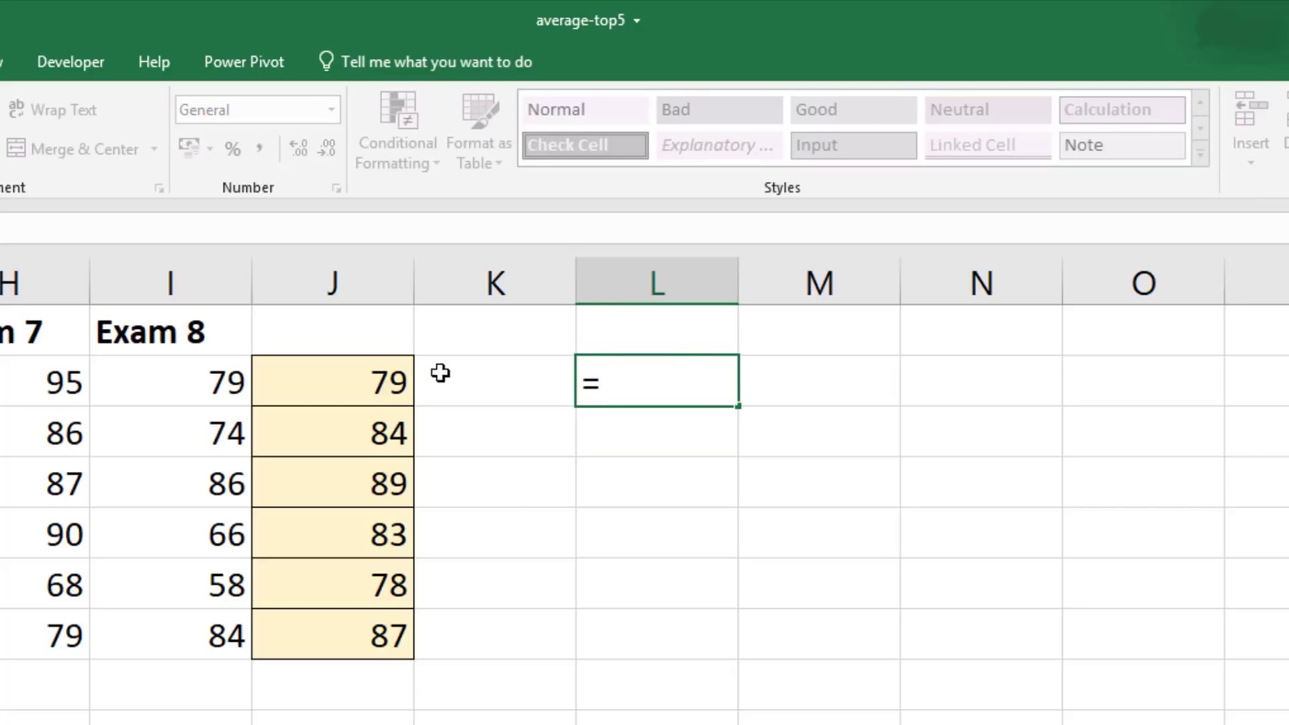
pyautogui.click(397, 384)
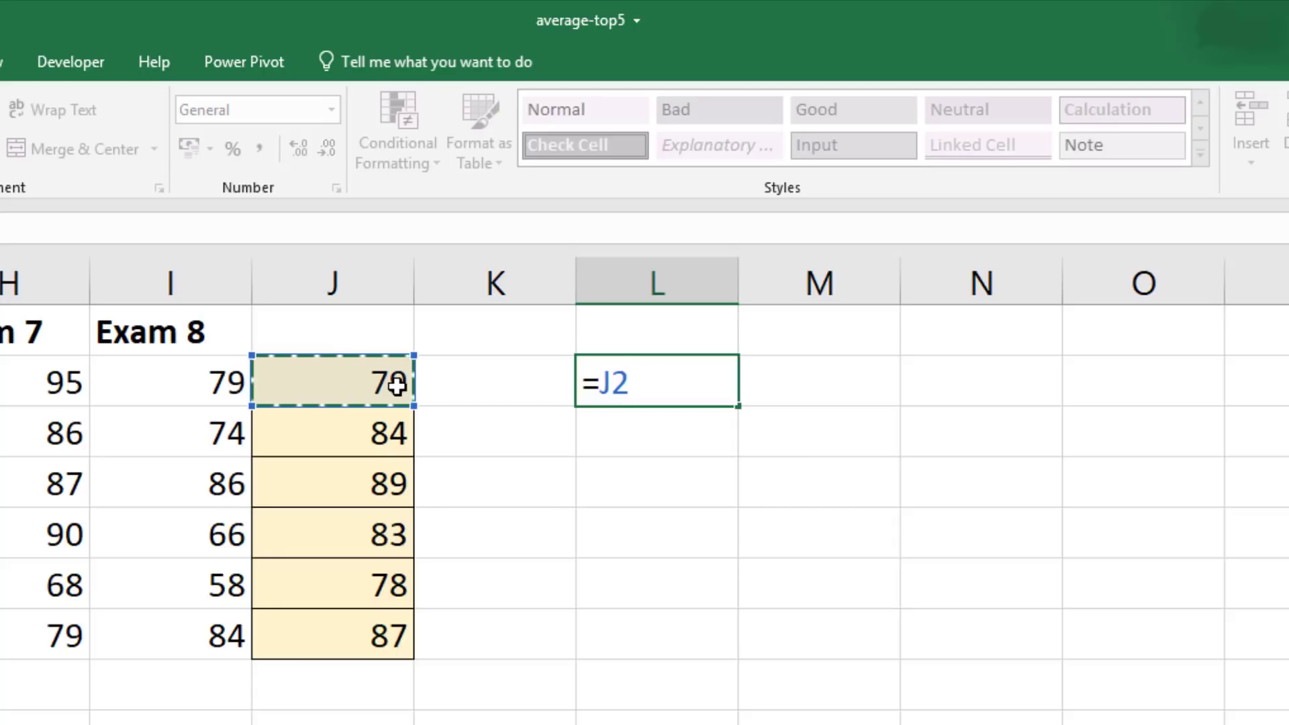
pyautogui.write('=')
pyautogui.write('max(')
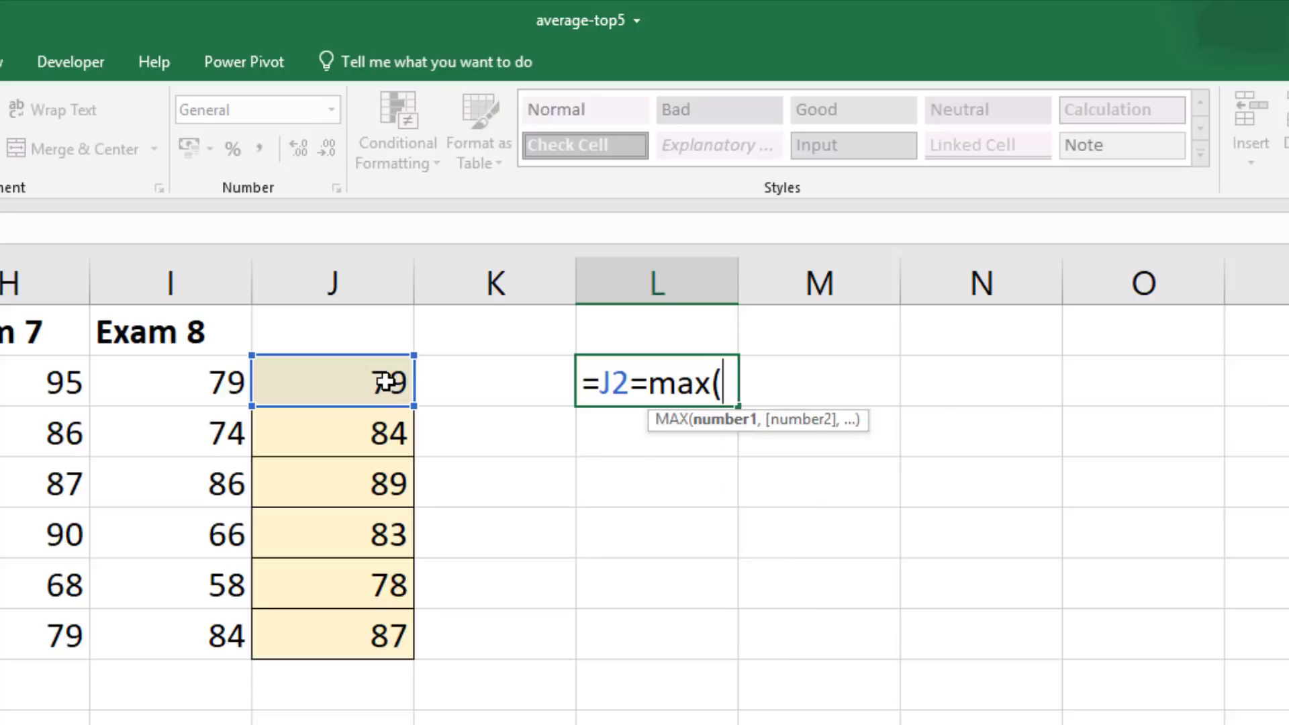
pyautogui.moveTo(384, 382); pyautogui.dragTo(368, 629)
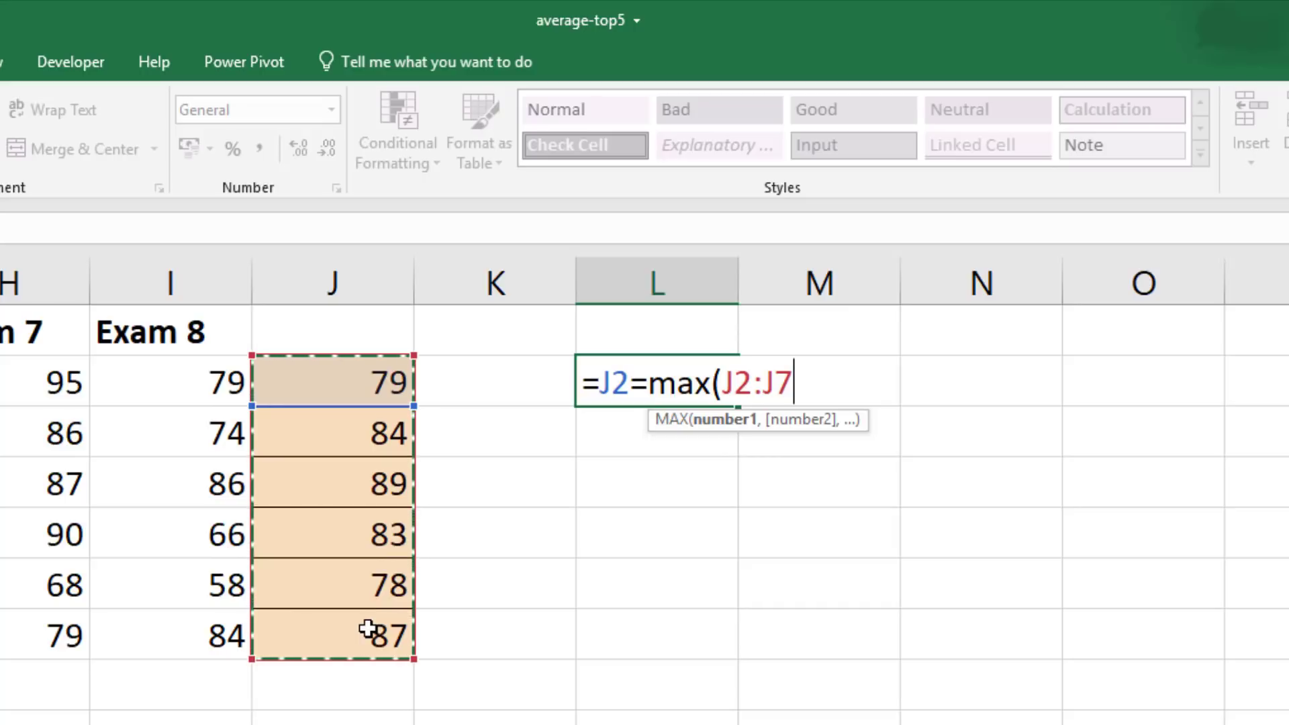
pyautogui.press('F4')
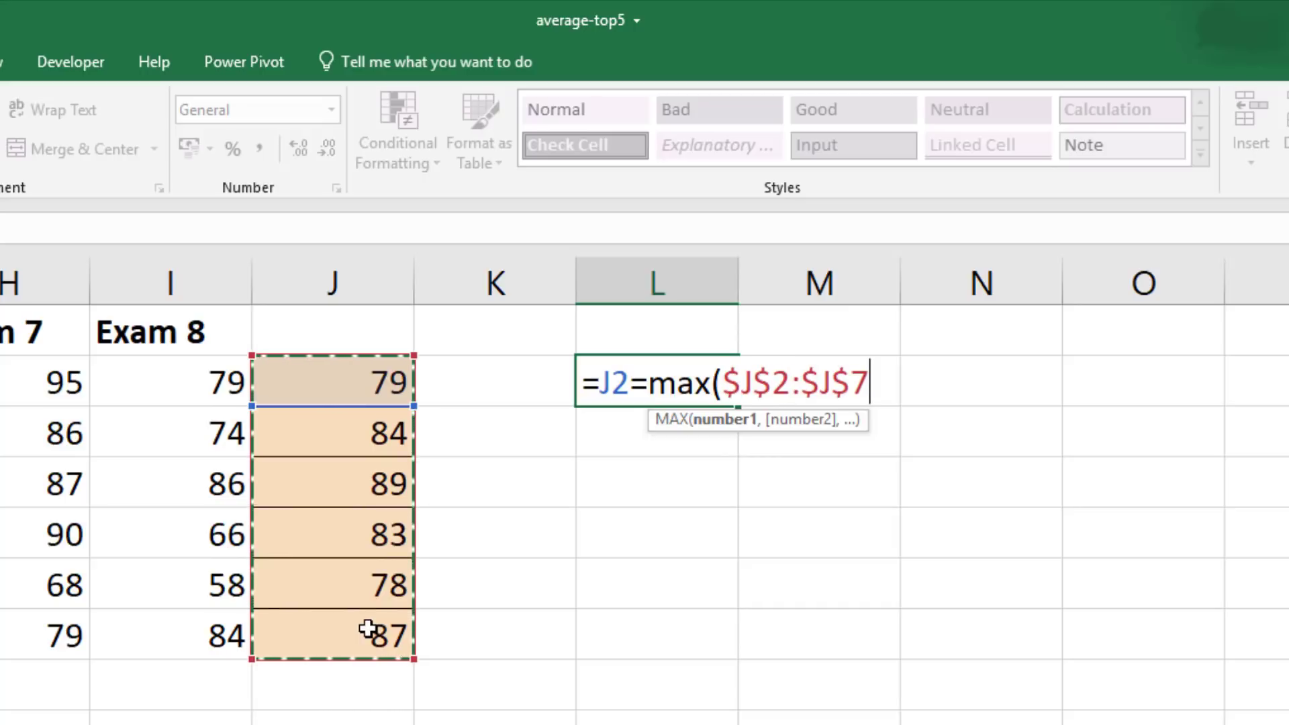
pyautogui.write(')')
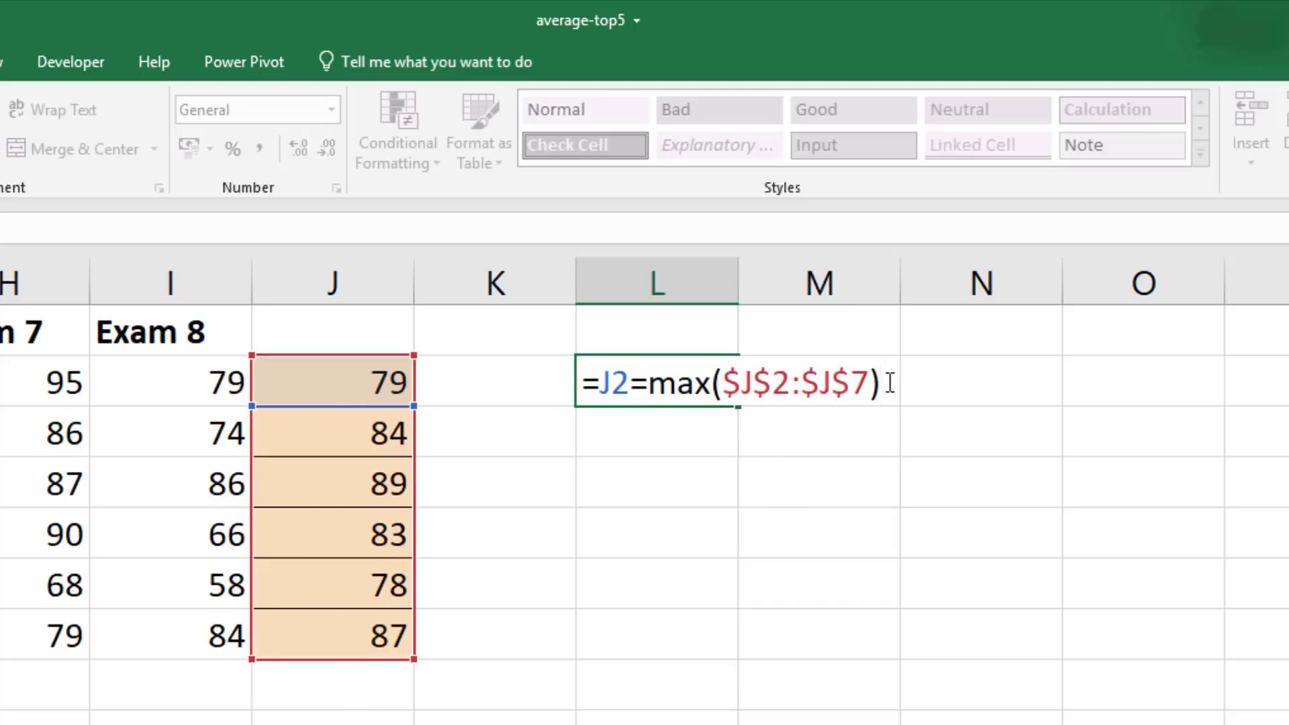
pyautogui.moveTo(886, 382); pyautogui.dragTo(581, 386)
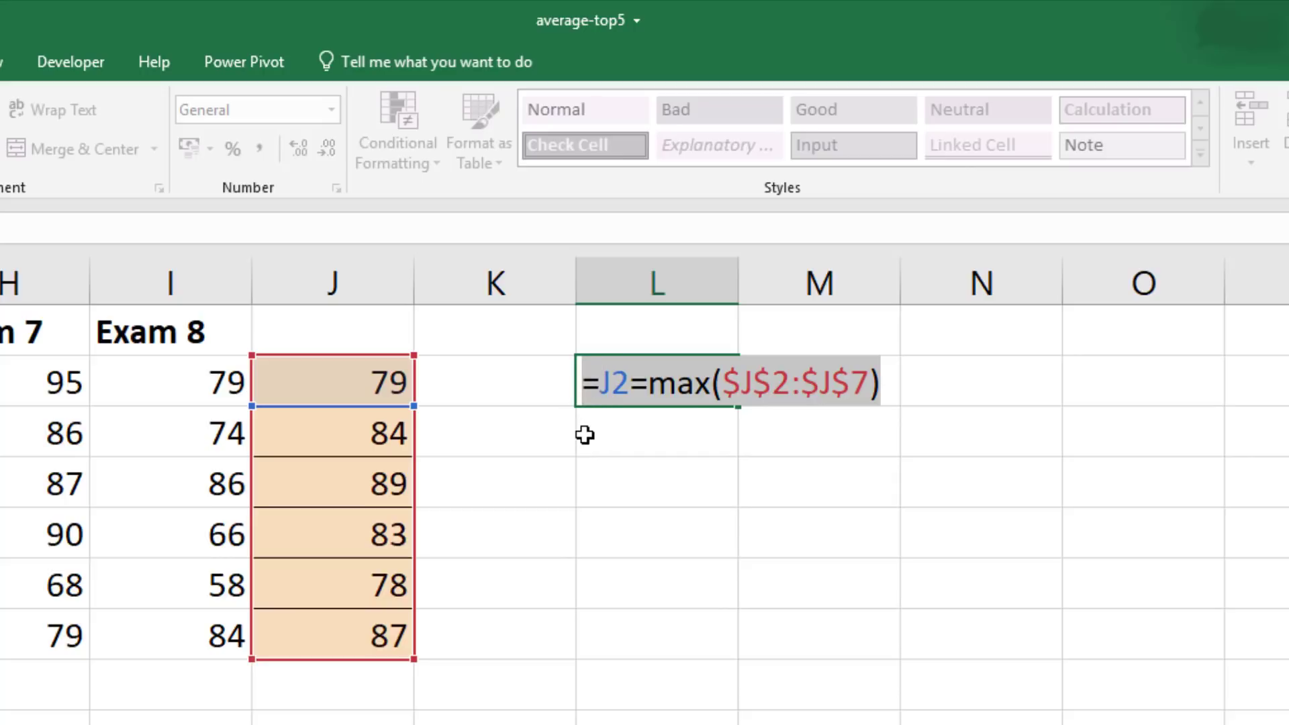
pyautogui.press('Escape')
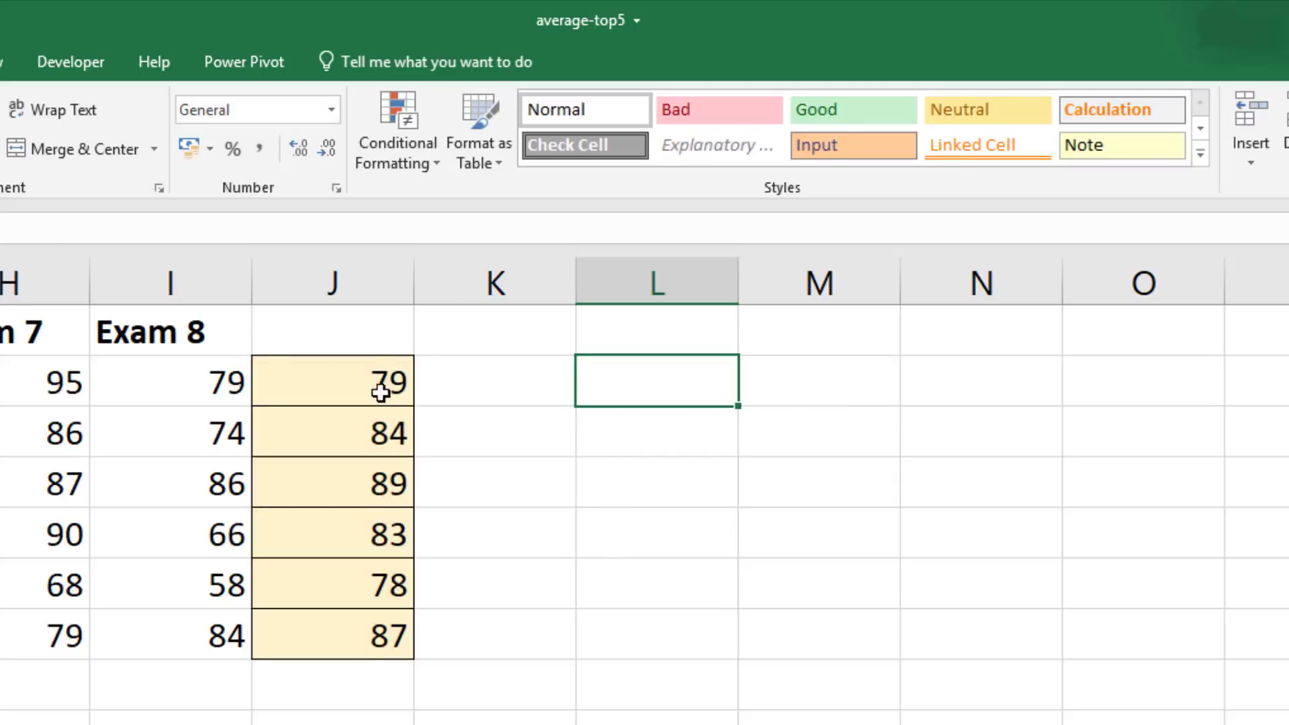
pyautogui.moveTo(380, 393); pyautogui.dragTo(369, 630)
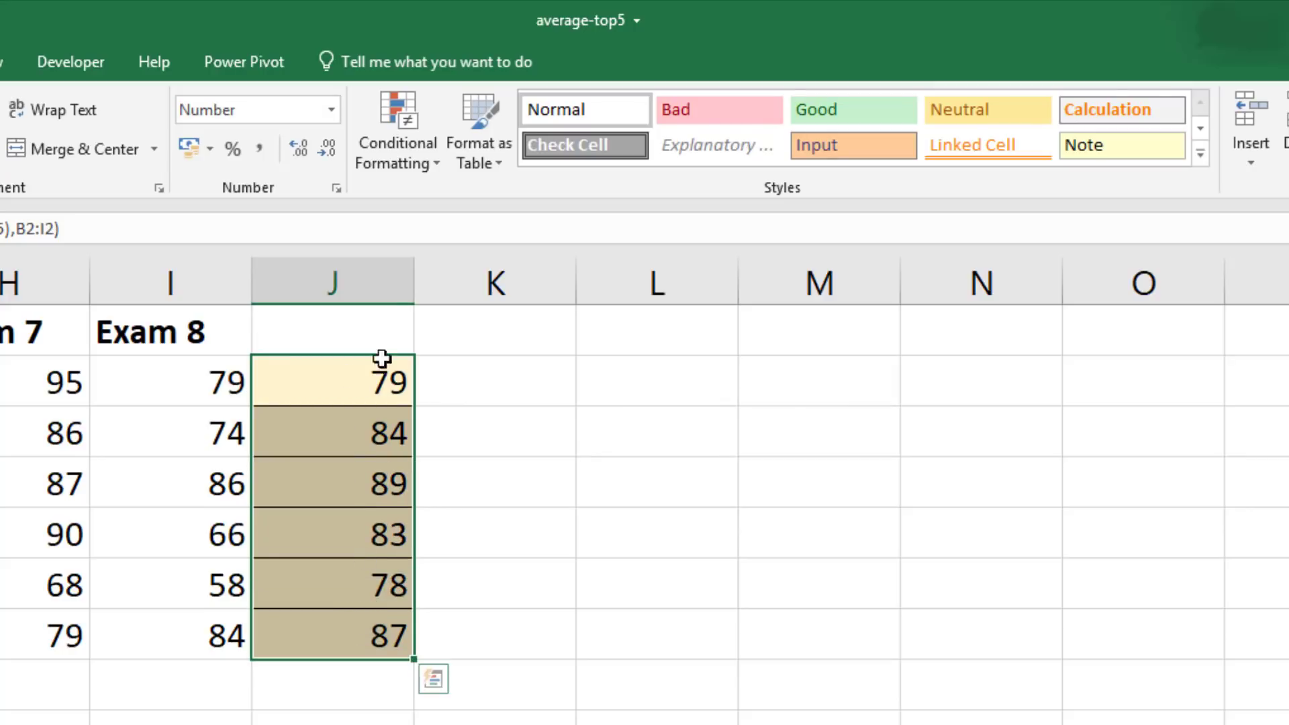
# Step: Create a new formula-based conditional formatting rule =J2=max($J$2:$J$7)
pyautogui.click(417, 163)
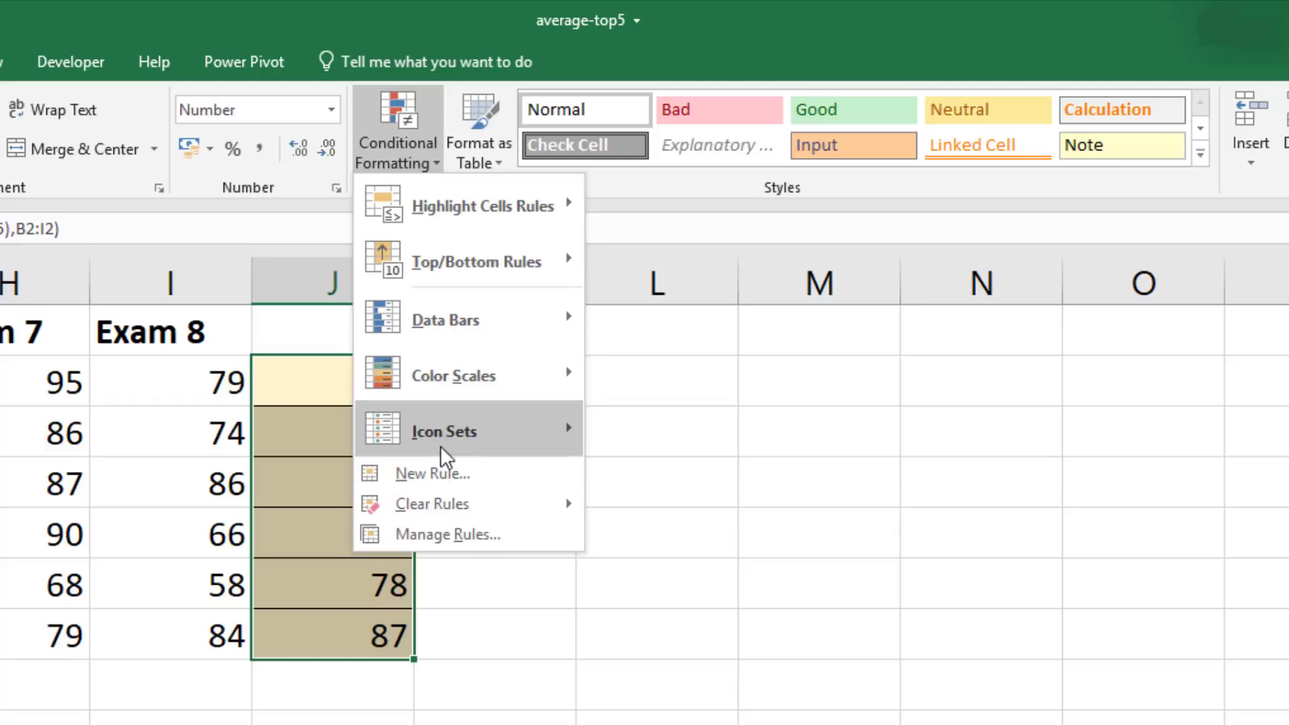
pyautogui.click(442, 474)
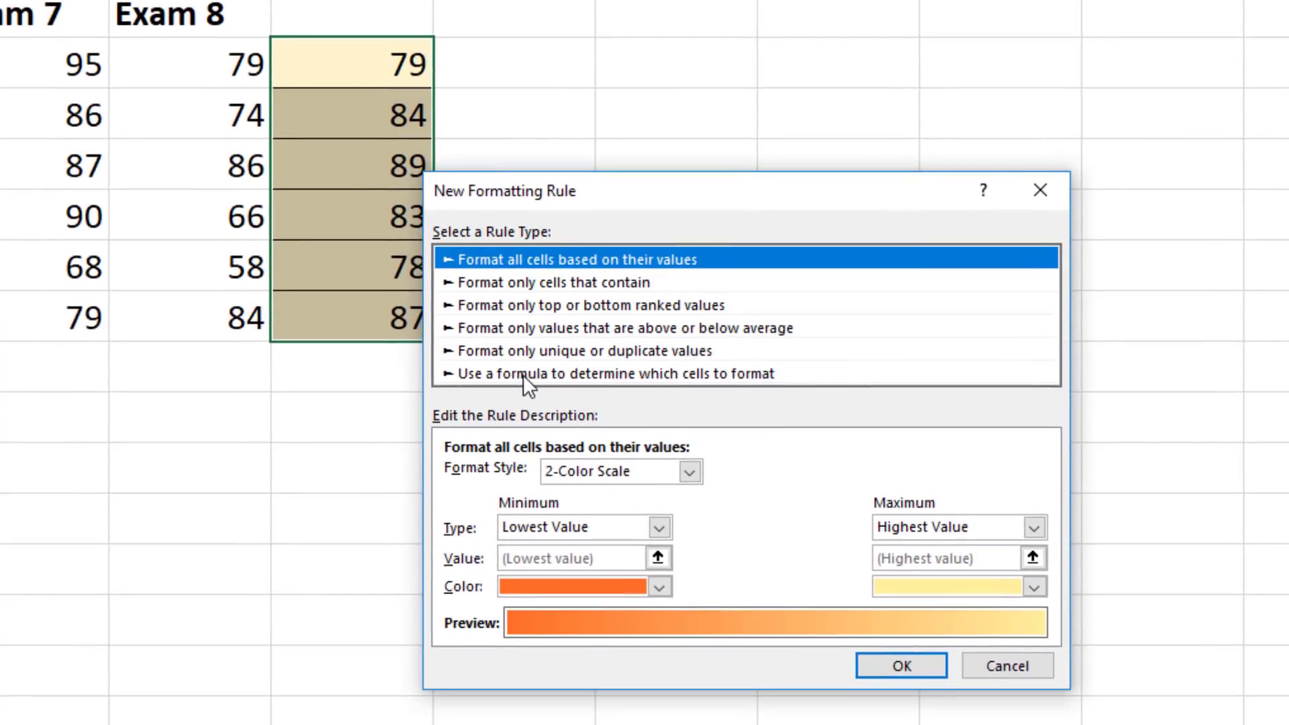
pyautogui.click(503, 690)
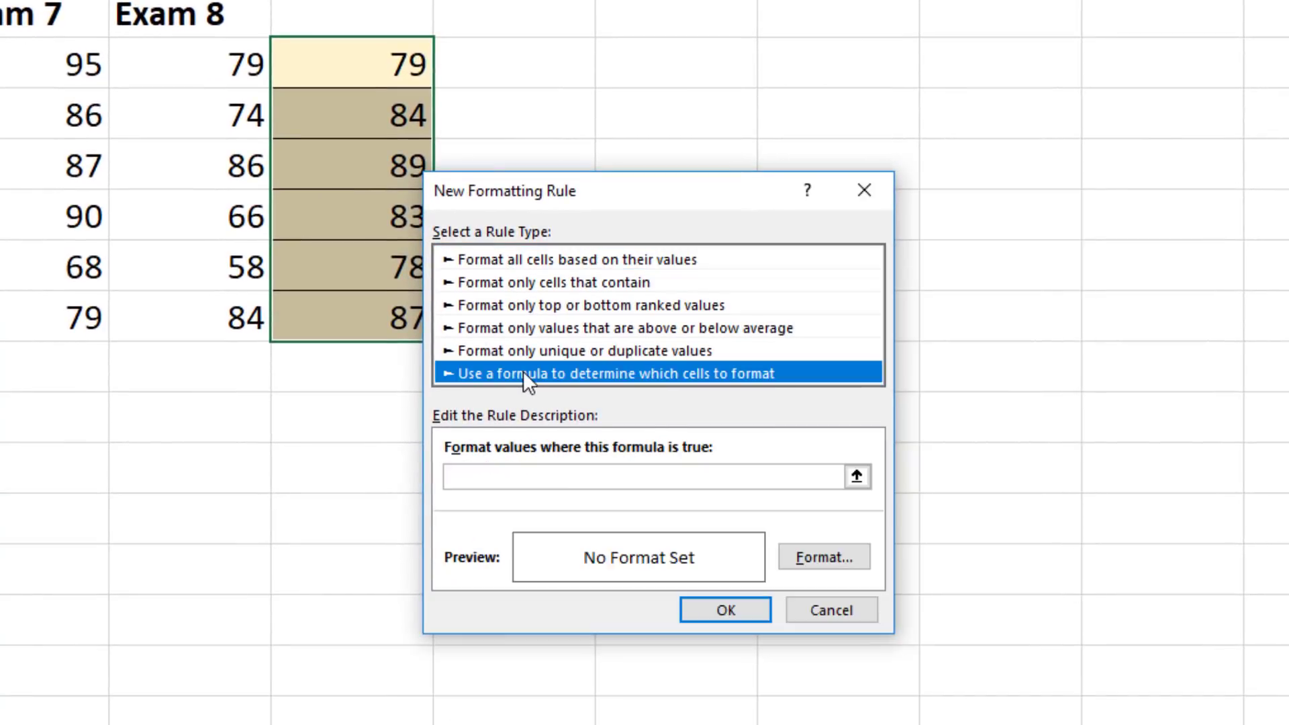
pyautogui.click(539, 475)
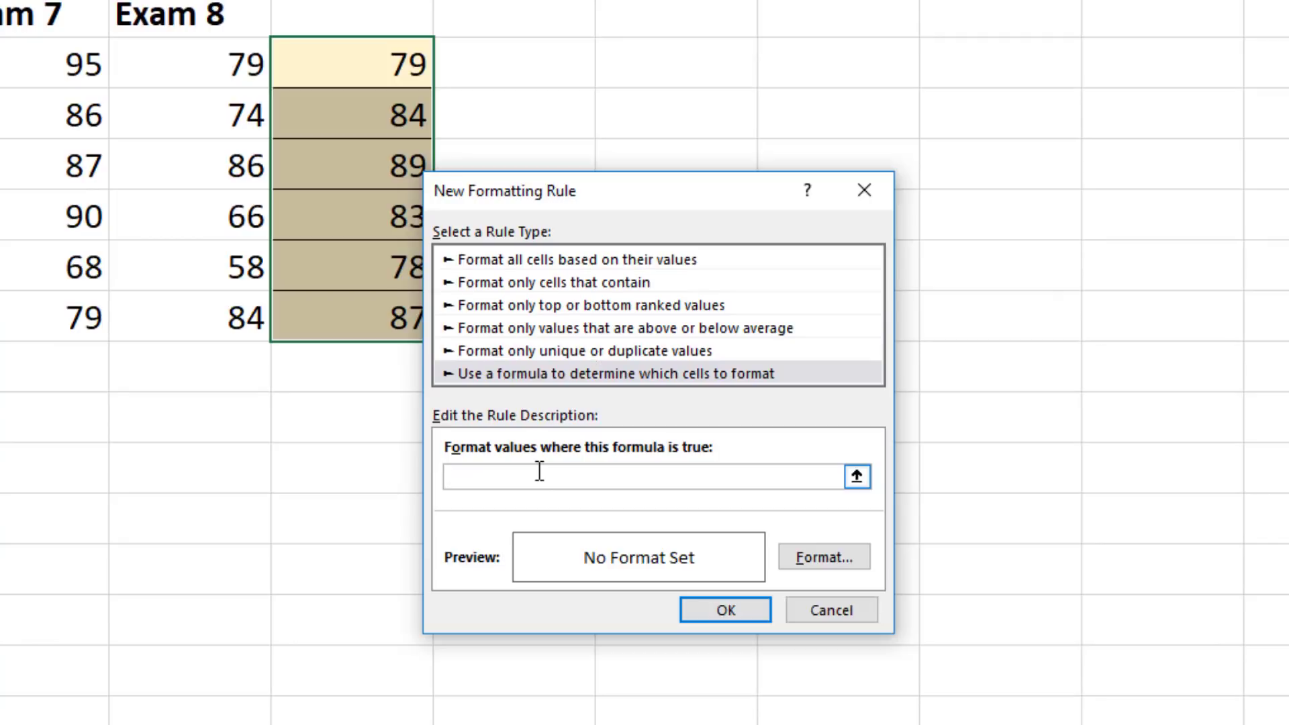
pyautogui.write('=J2=max($J$2:$J$7)')
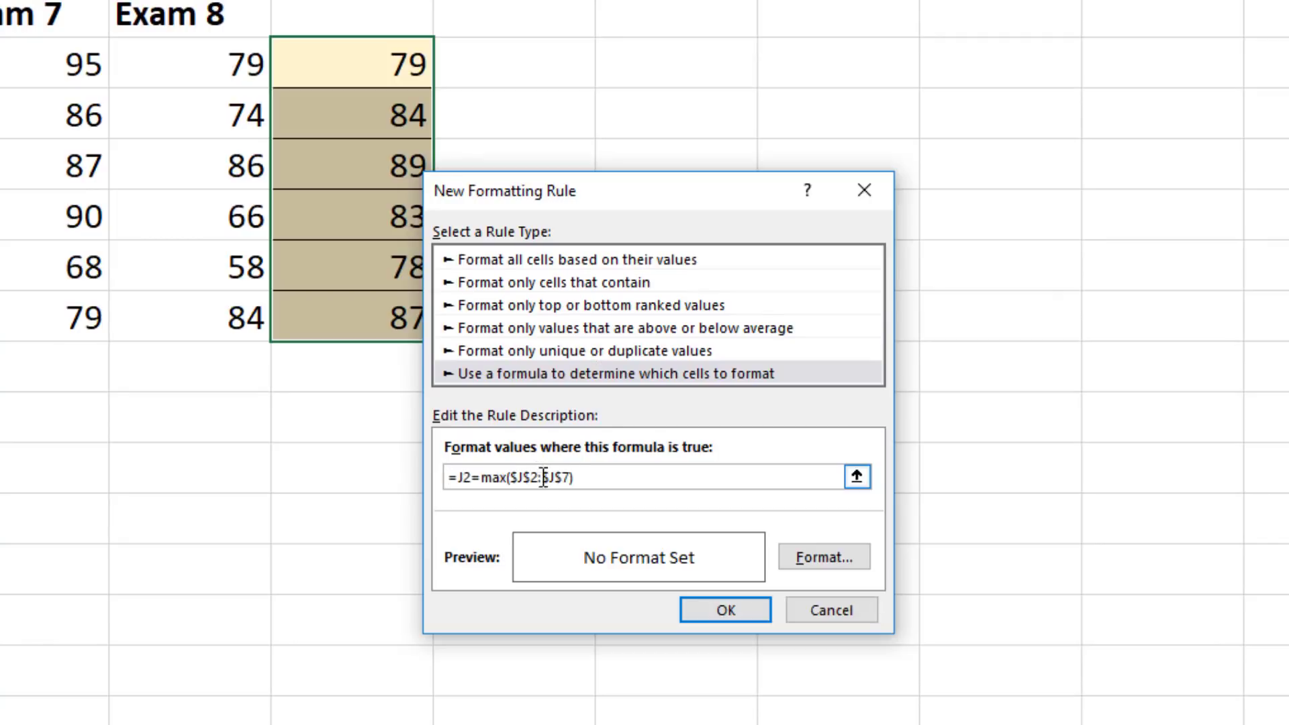
# Step: Give matching cells a light blue fill and bold text, and apply the rule
pyautogui.click(805, 552)
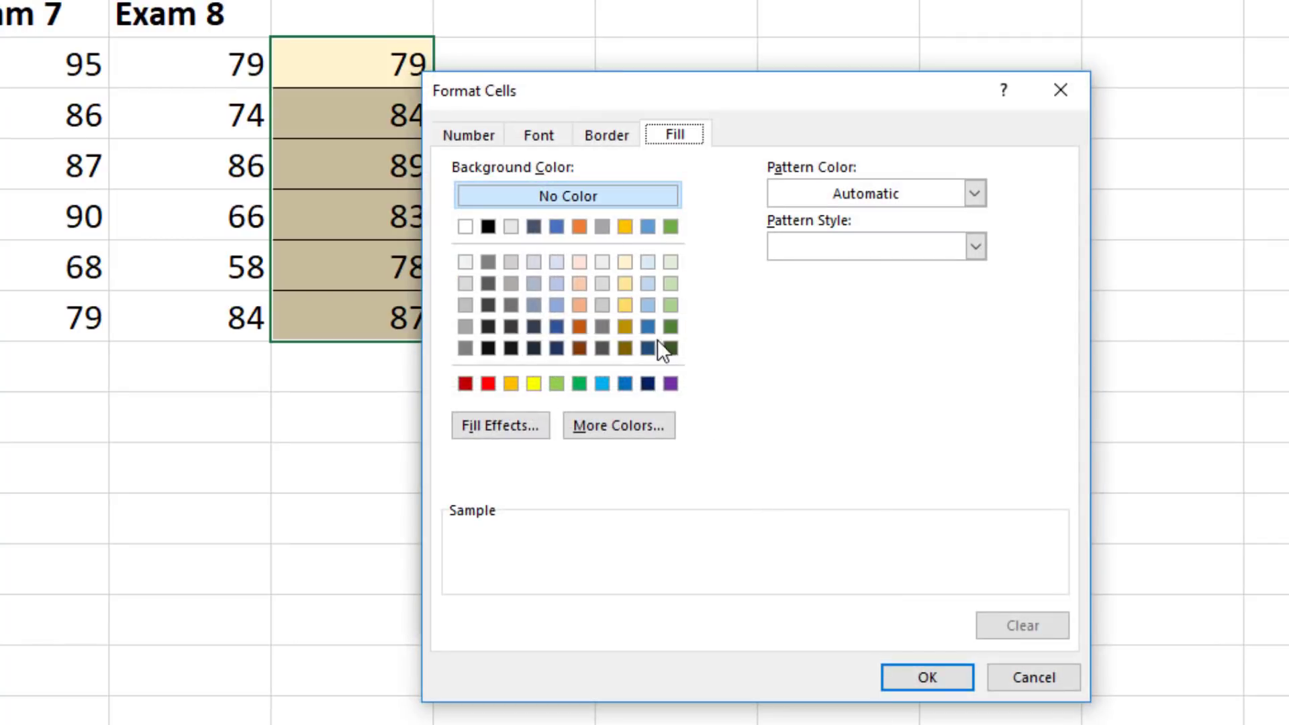
pyautogui.click(647, 305)
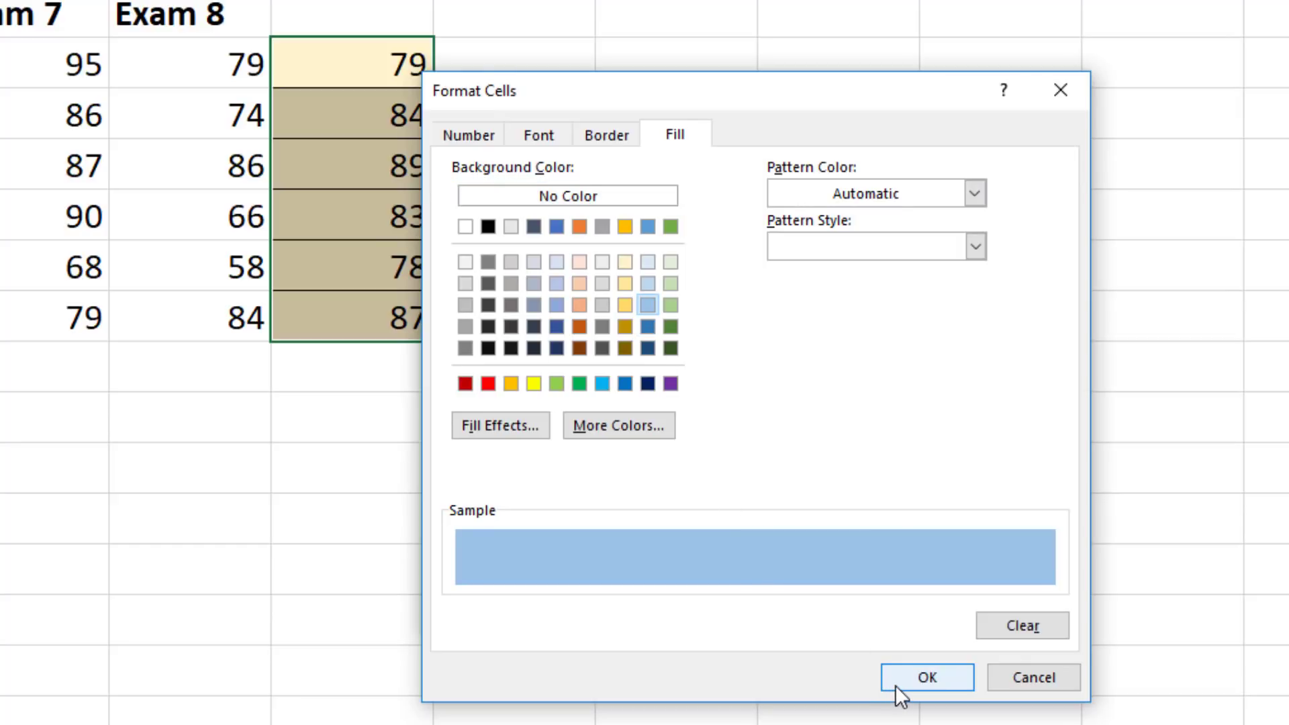
pyautogui.click(517, 134)
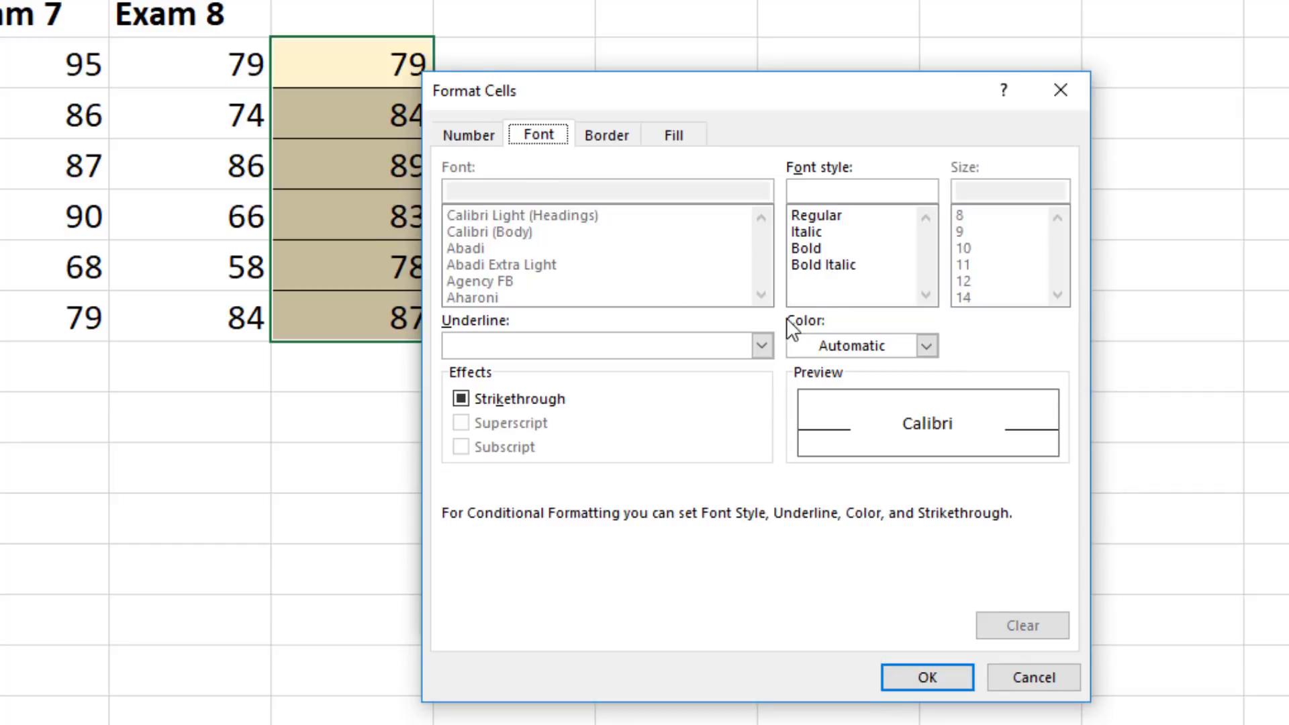
pyautogui.click(810, 250)
pyautogui.click(895, 669)
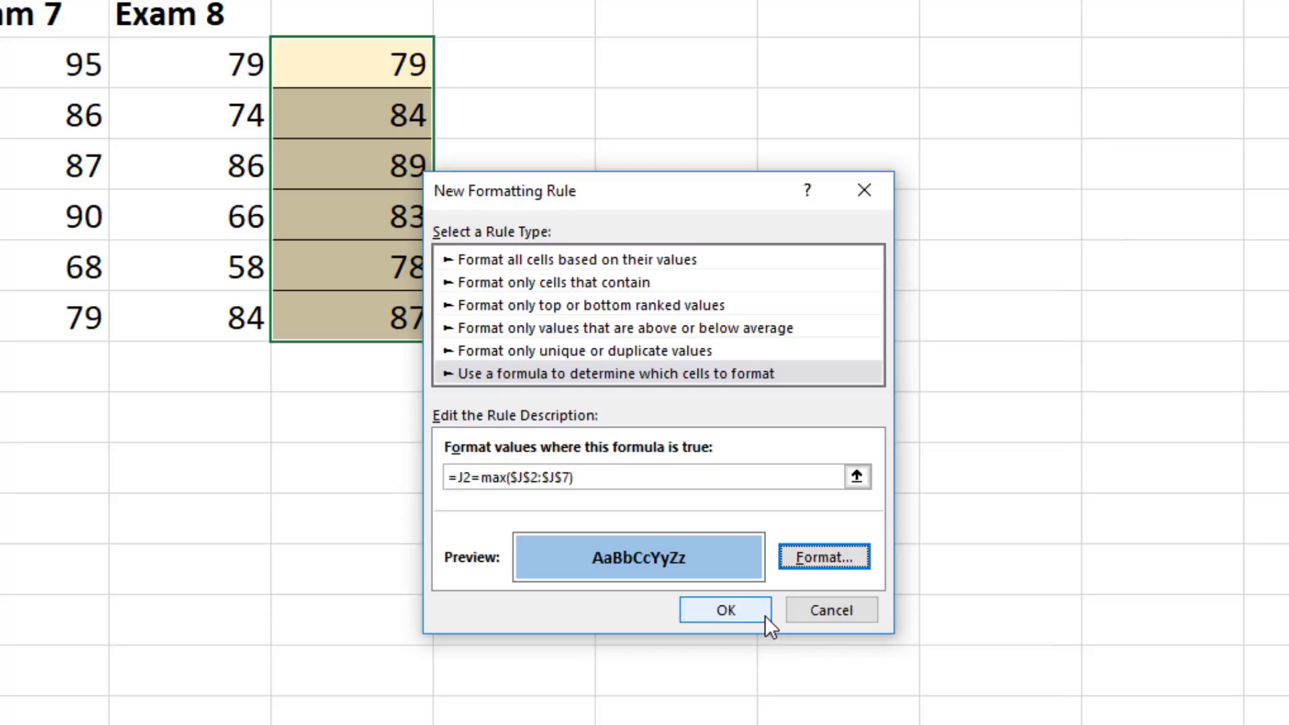
pyautogui.click(725, 610)
pyautogui.click(667, 368)
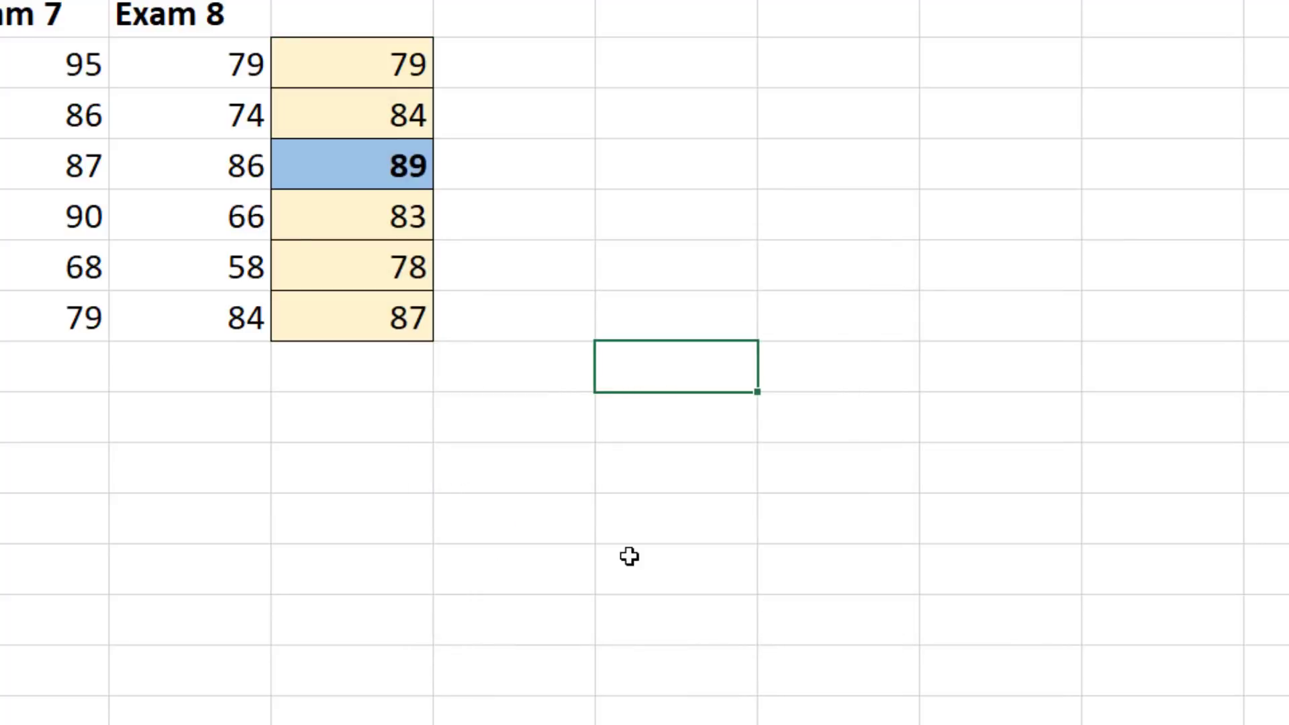